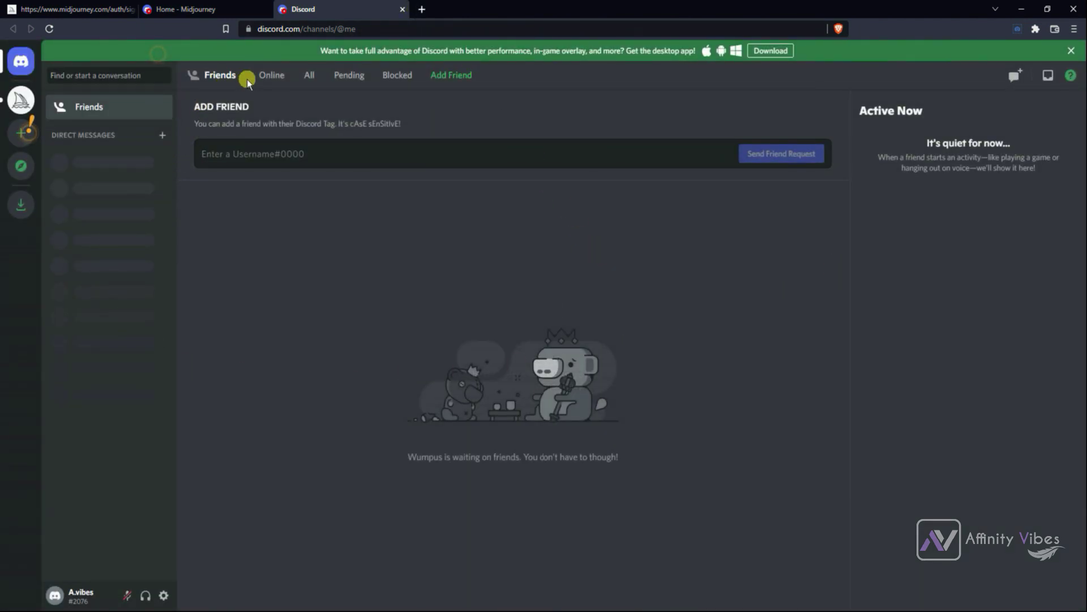
Open the Midjourney server and go to the newbies-46 channel under Newcomer Rooms
{"action": "left_click", "coordinate": [21, 64]}
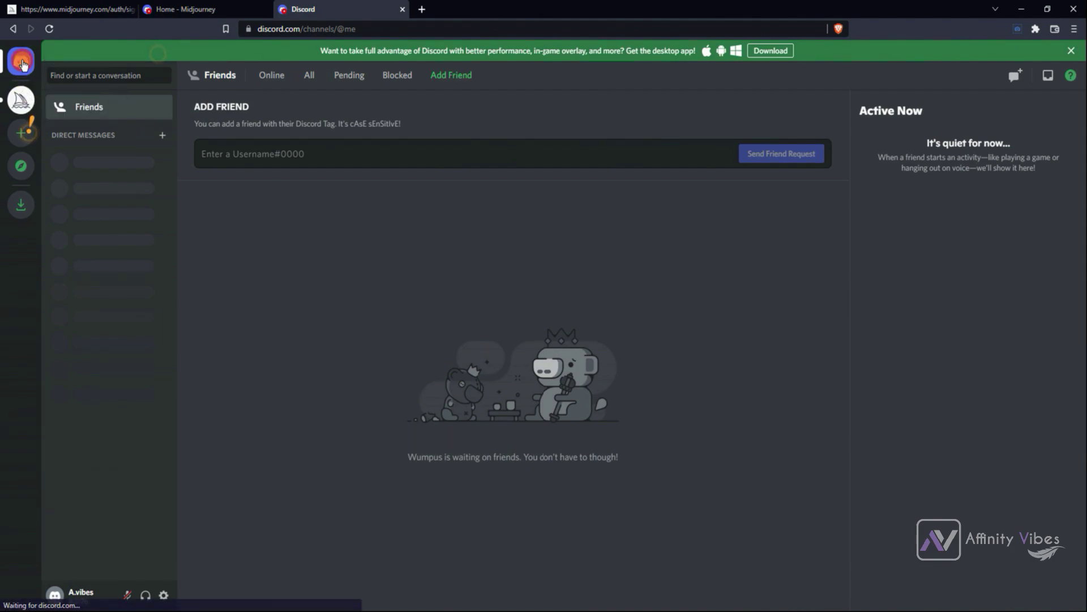
{"action": "left_click", "coordinate": [20, 100]}
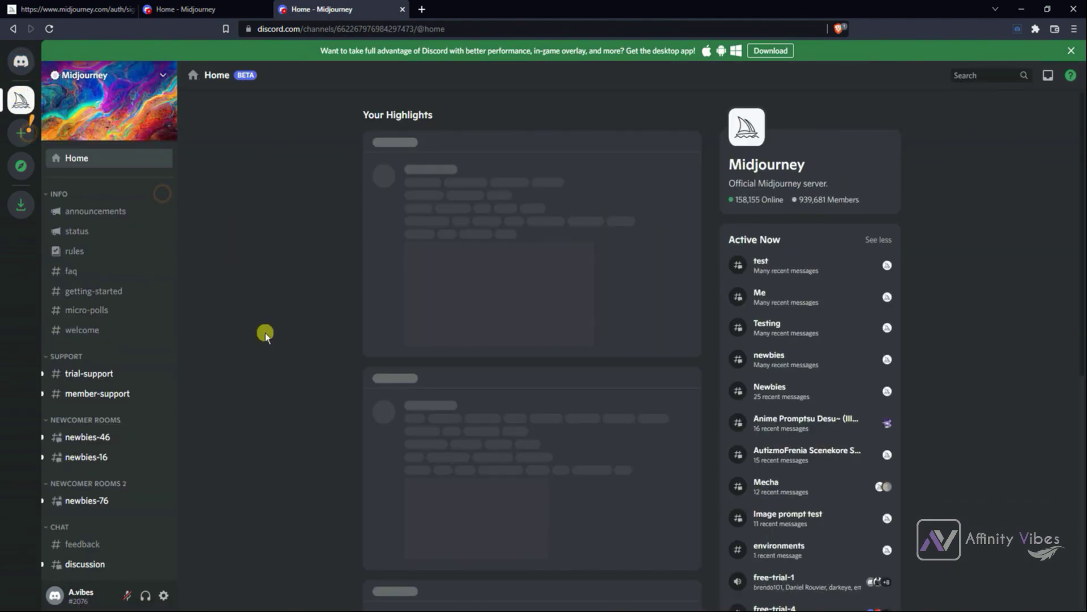
{"action": "mouse_move", "coordinate": [106, 437]}
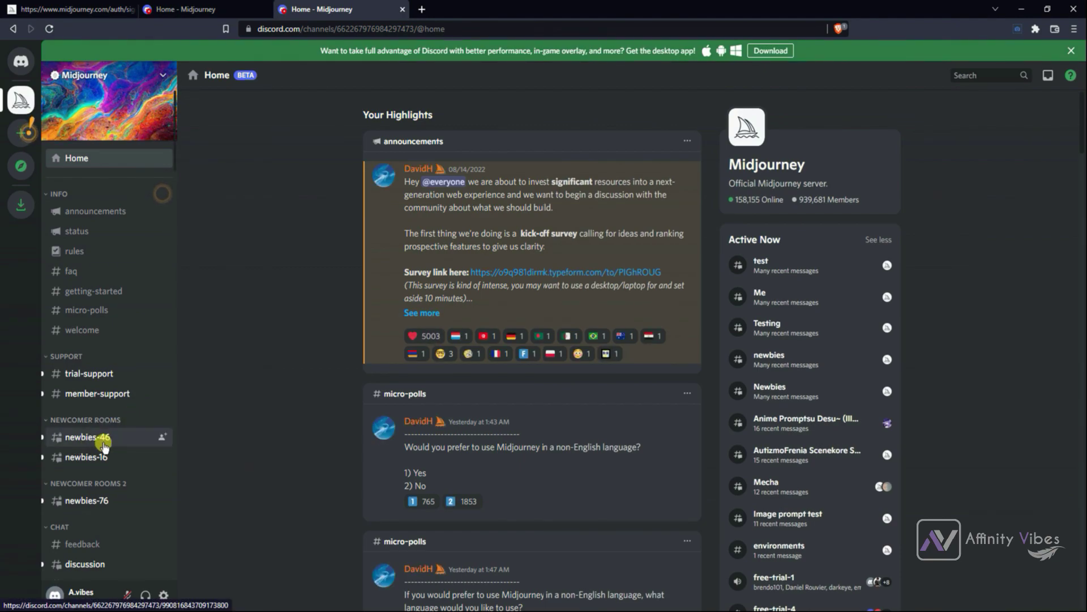
{"action": "mouse_move", "coordinate": [94, 464]}
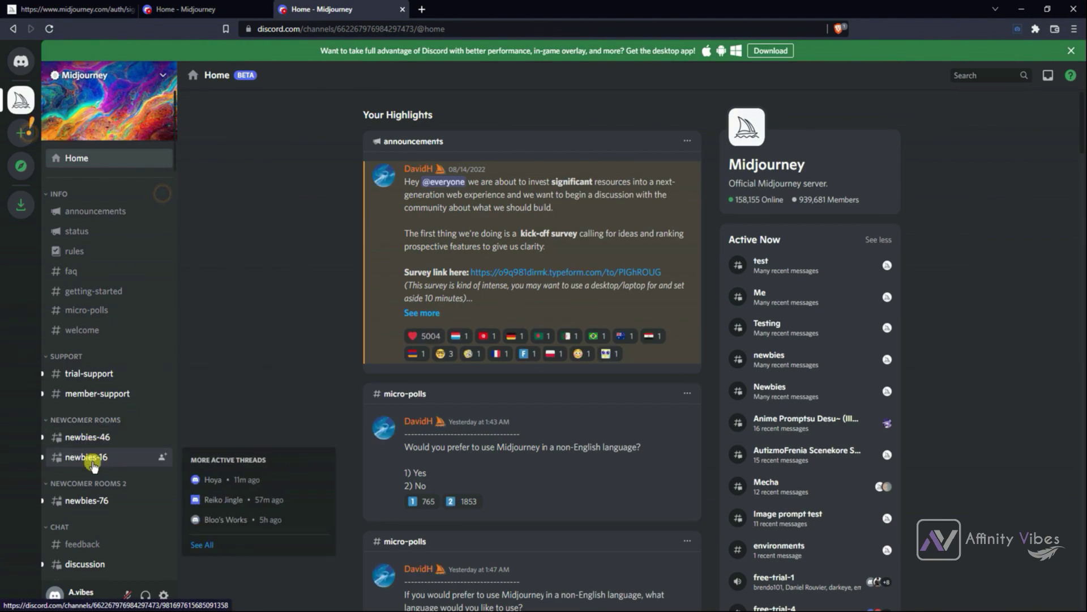
{"action": "left_click", "coordinate": [93, 465]}
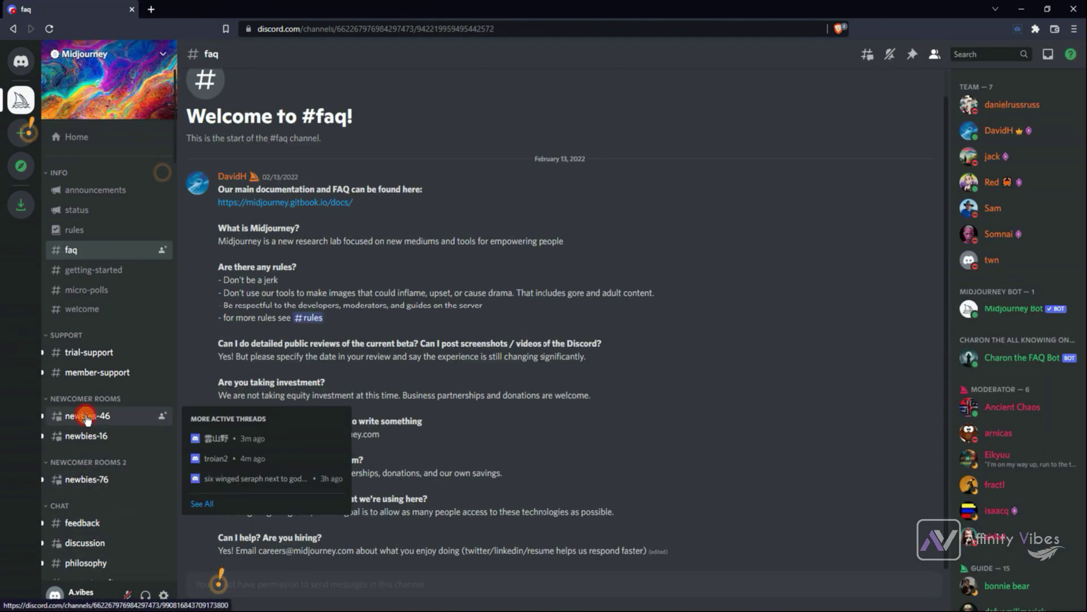
{"action": "left_click", "coordinate": [86, 417]}
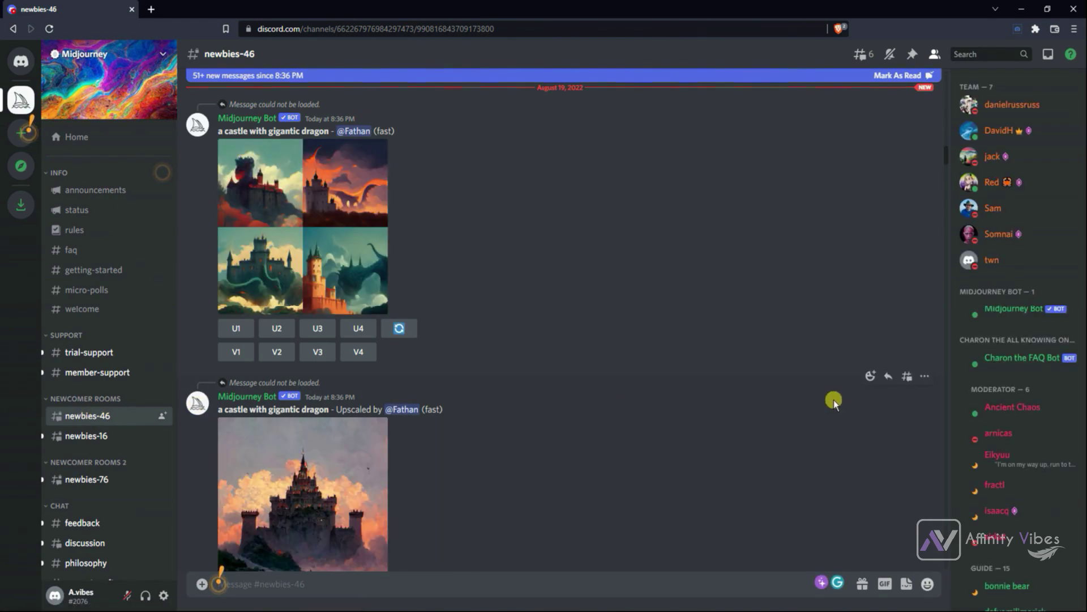
View the upscaled "floating islands filled with jungle" image in newbies-46 enlarged, then close the preview
{"action": "scroll", "coordinate": [667, 417], "scroll_direction": "down", "scroll_amount": 5}
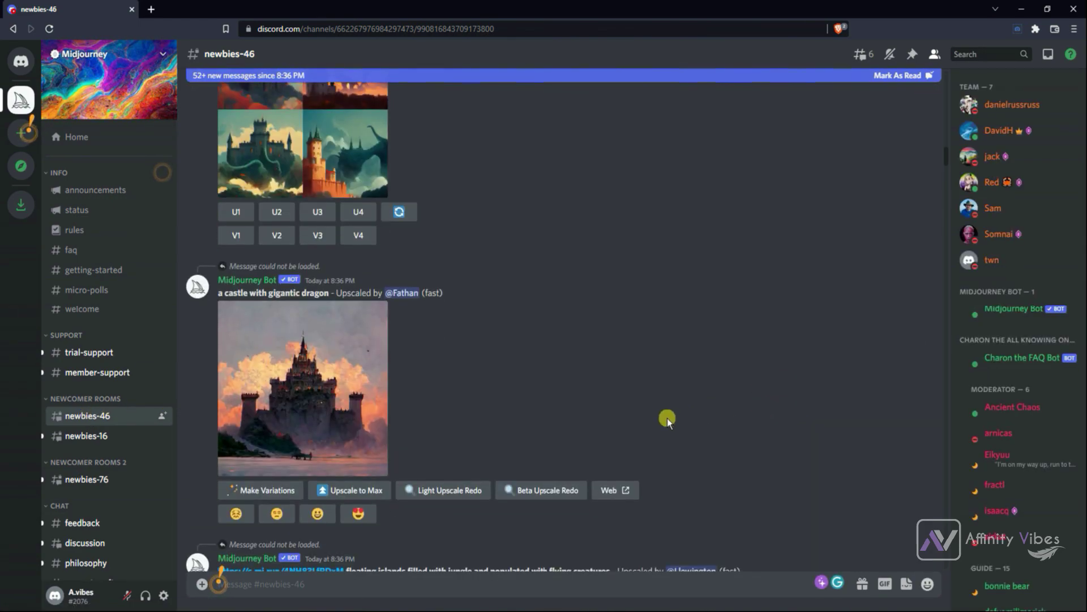
{"action": "scroll", "coordinate": [666, 418], "scroll_direction": "down", "scroll_amount": 4}
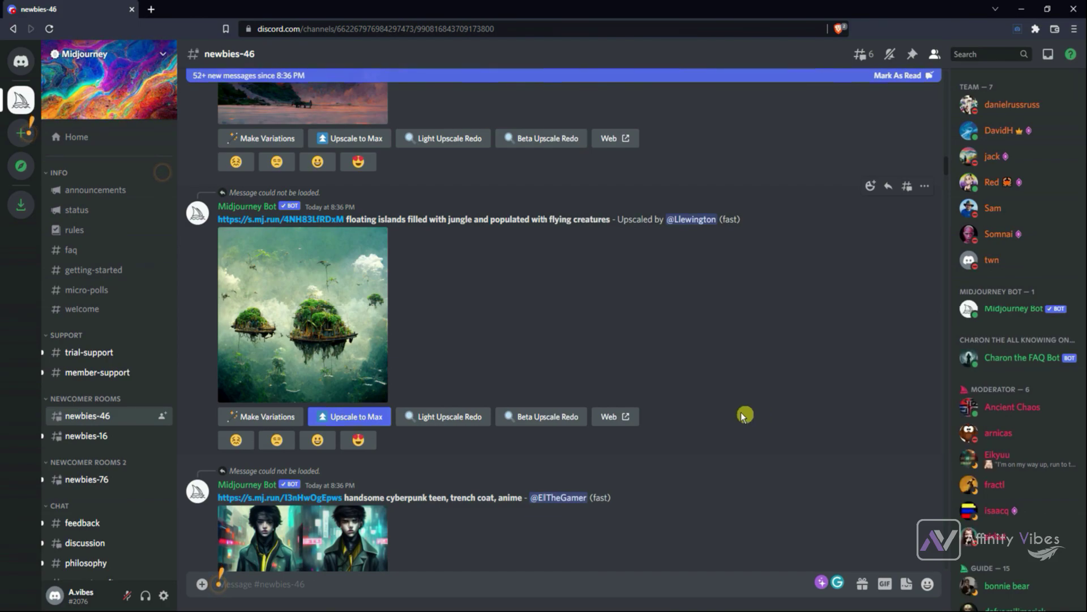
{"action": "left_click", "coordinate": [342, 359]}
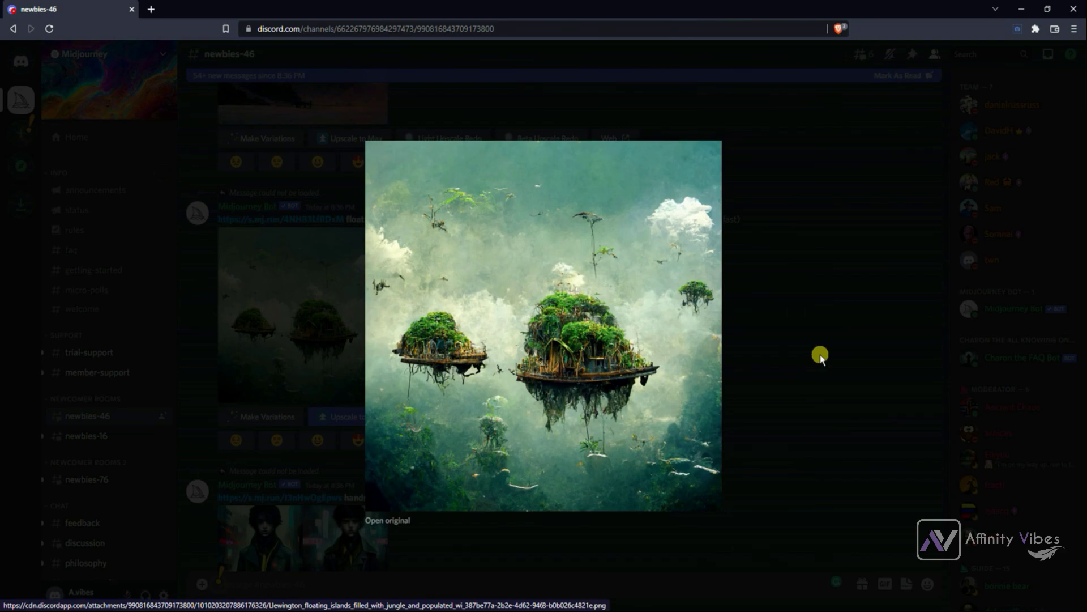
{"action": "left_click", "coordinate": [820, 356]}
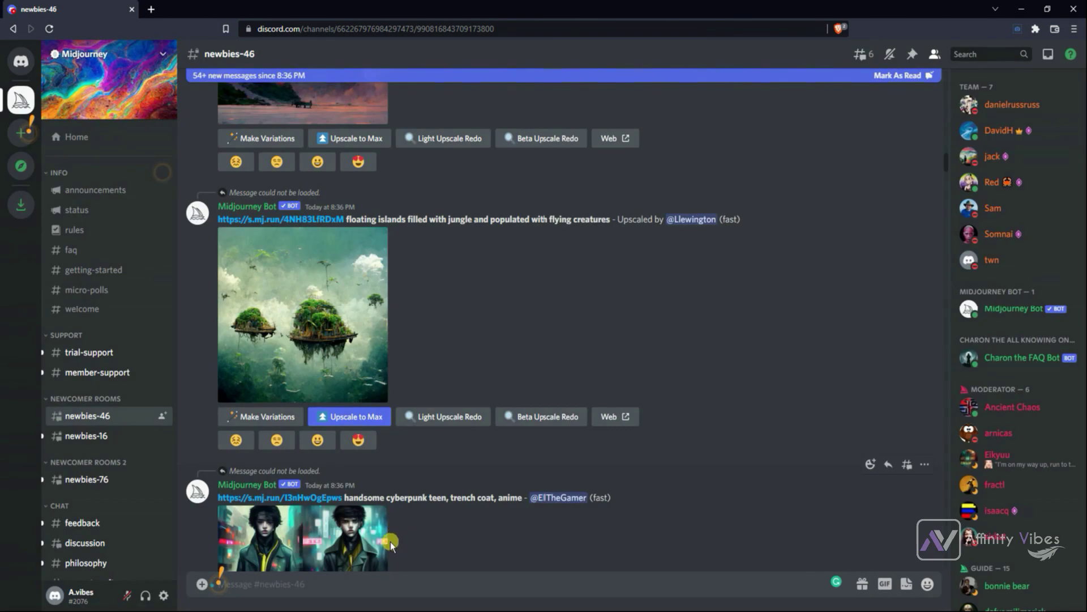
Browse the newbies-46 feed to examine other members' prompts and the images generated from them
{"action": "scroll", "coordinate": [730, 399], "scroll_direction": "down", "scroll_amount": 2}
{"action": "scroll", "coordinate": [730, 399], "scroll_direction": "down", "scroll_amount": 8}
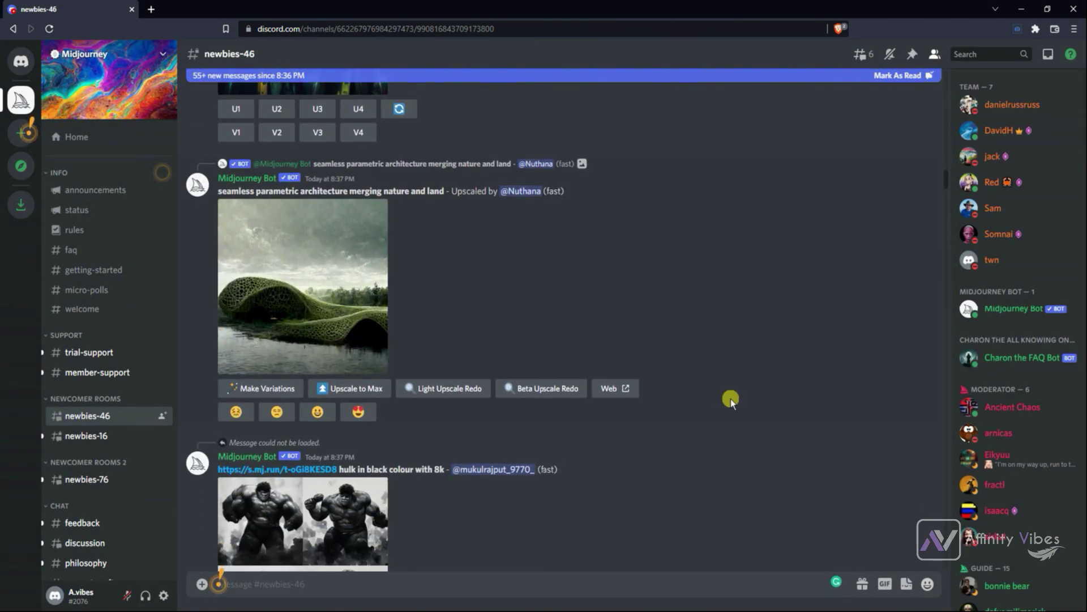
{"action": "scroll", "coordinate": [730, 399], "scroll_direction": "down", "scroll_amount": 2}
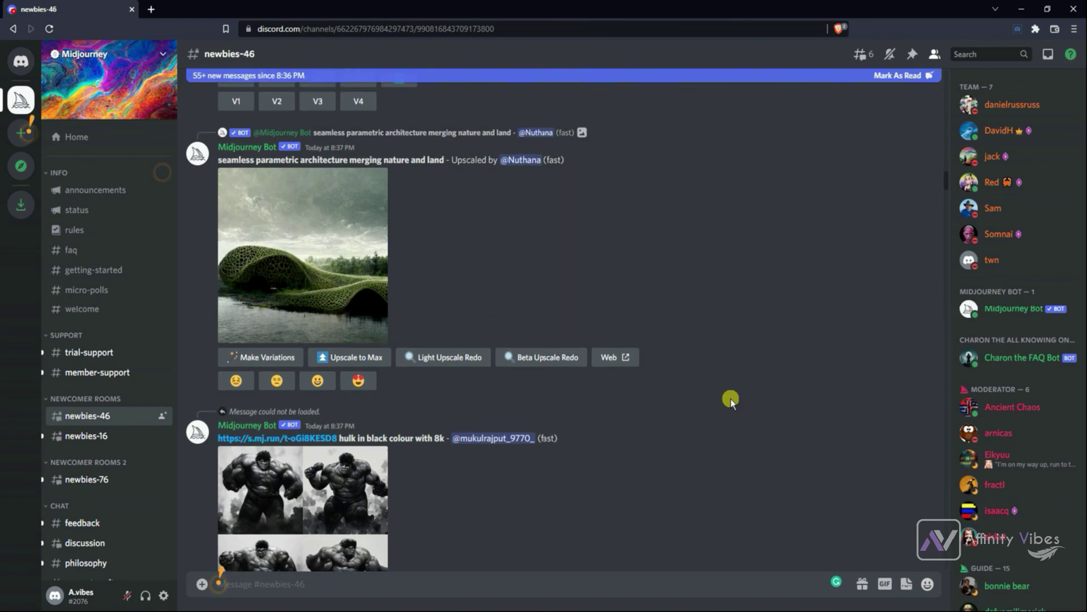
{"action": "scroll", "coordinate": [730, 398], "scroll_direction": "down", "scroll_amount": 1}
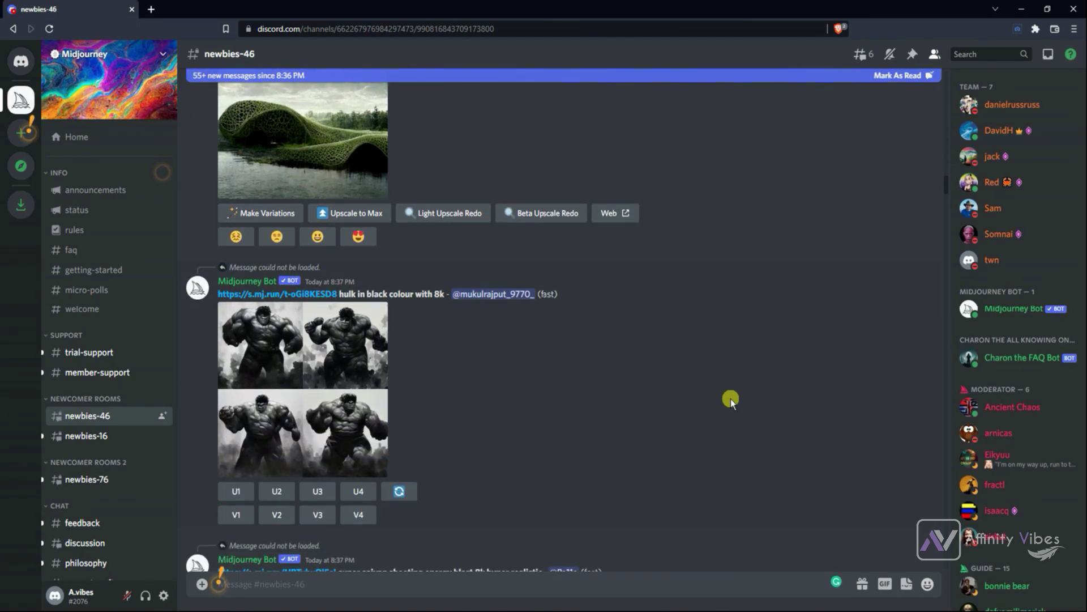
{"action": "scroll", "coordinate": [731, 399], "scroll_direction": "down", "scroll_amount": 5}
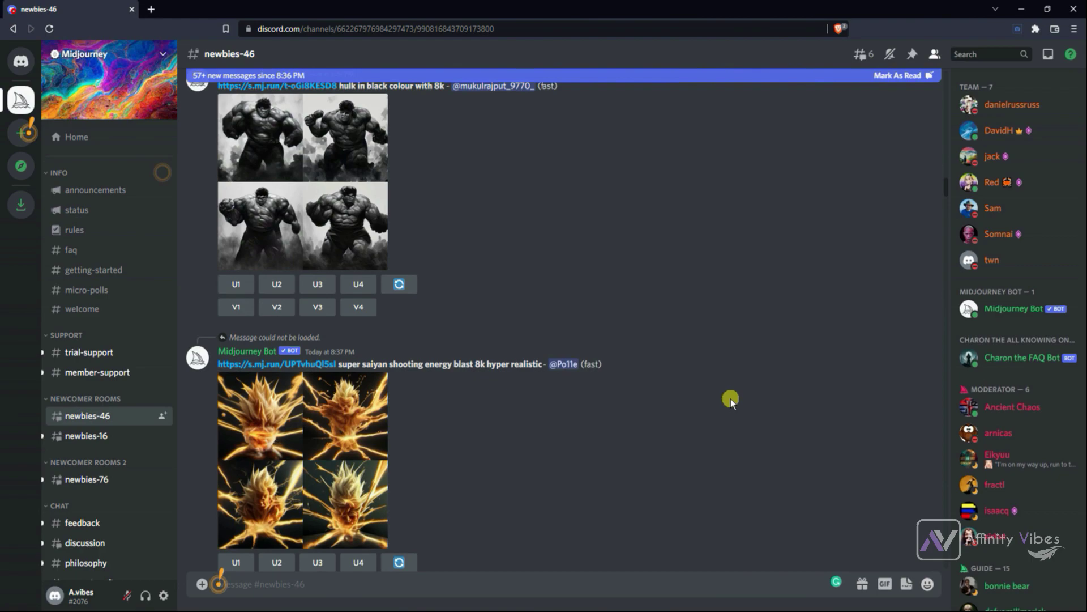
{"action": "scroll", "coordinate": [730, 398], "scroll_direction": "down", "scroll_amount": 6}
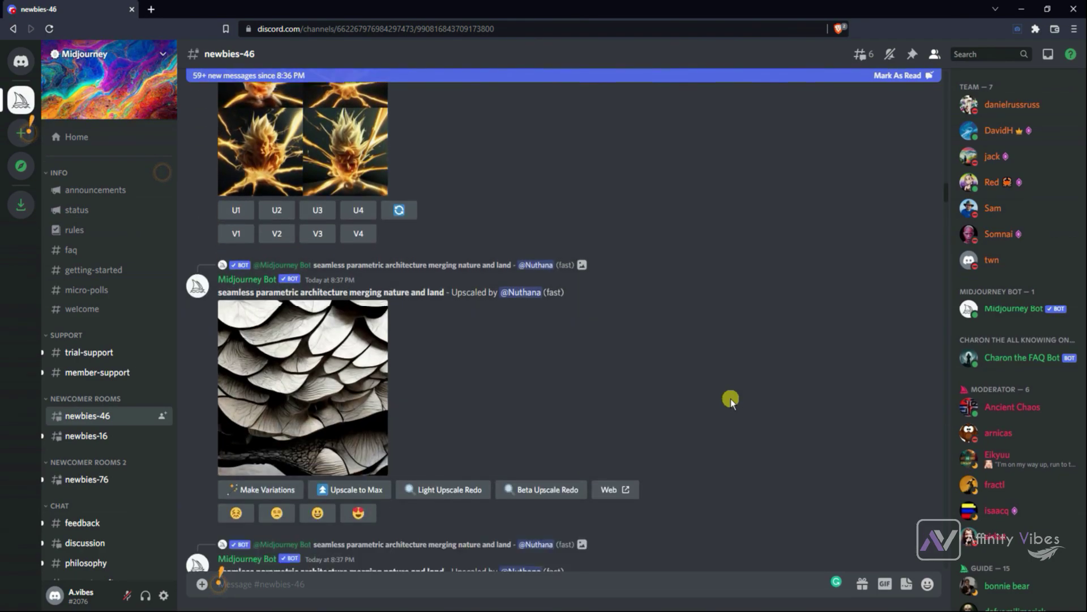
{"action": "scroll", "coordinate": [731, 398], "scroll_direction": "down", "scroll_amount": 10}
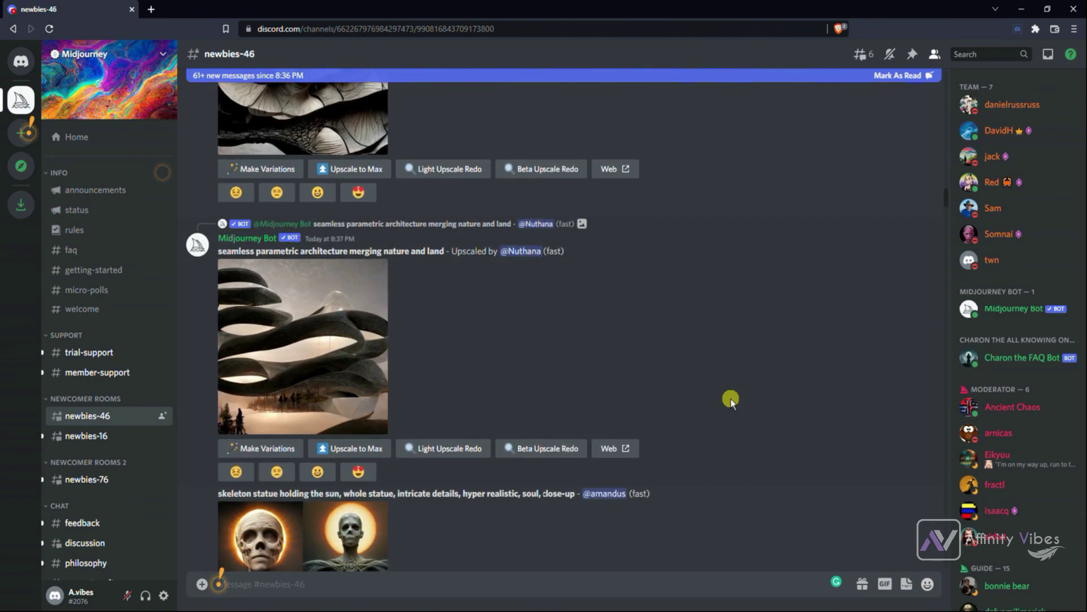
{"action": "scroll", "coordinate": [748, 422], "scroll_direction": "down", "scroll_amount": 5}
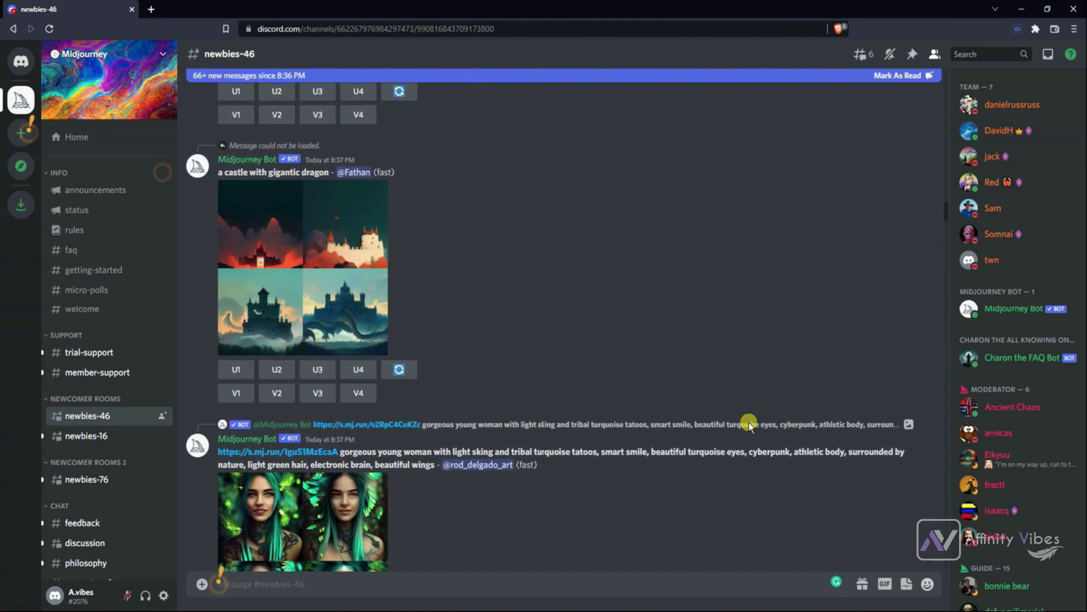
{"action": "scroll", "coordinate": [749, 422], "scroll_direction": "down", "scroll_amount": 1}
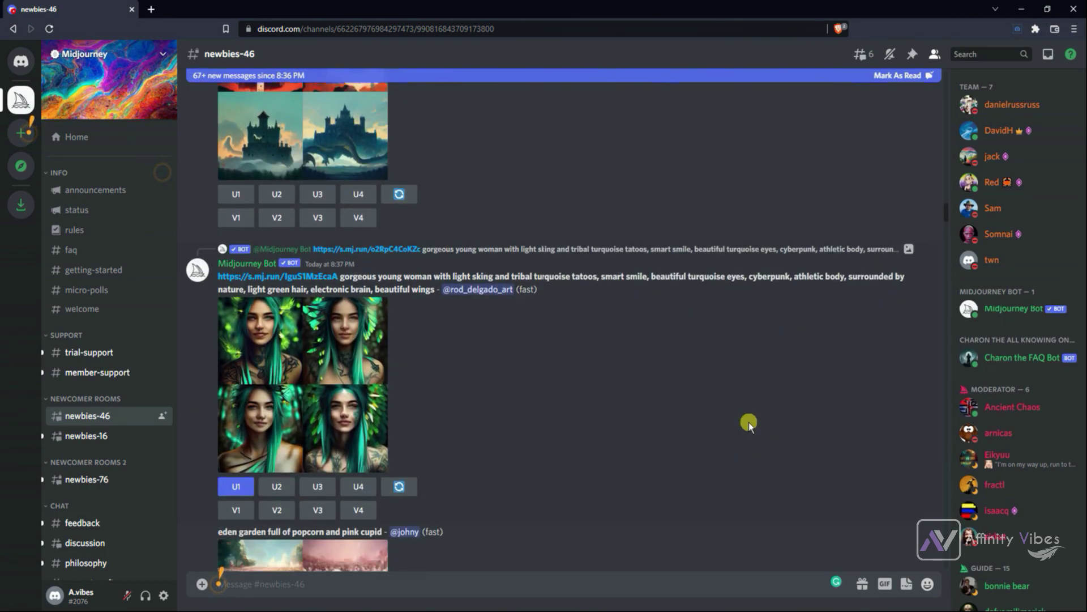
{"action": "scroll", "coordinate": [748, 422], "scroll_direction": "down", "scroll_amount": 2}
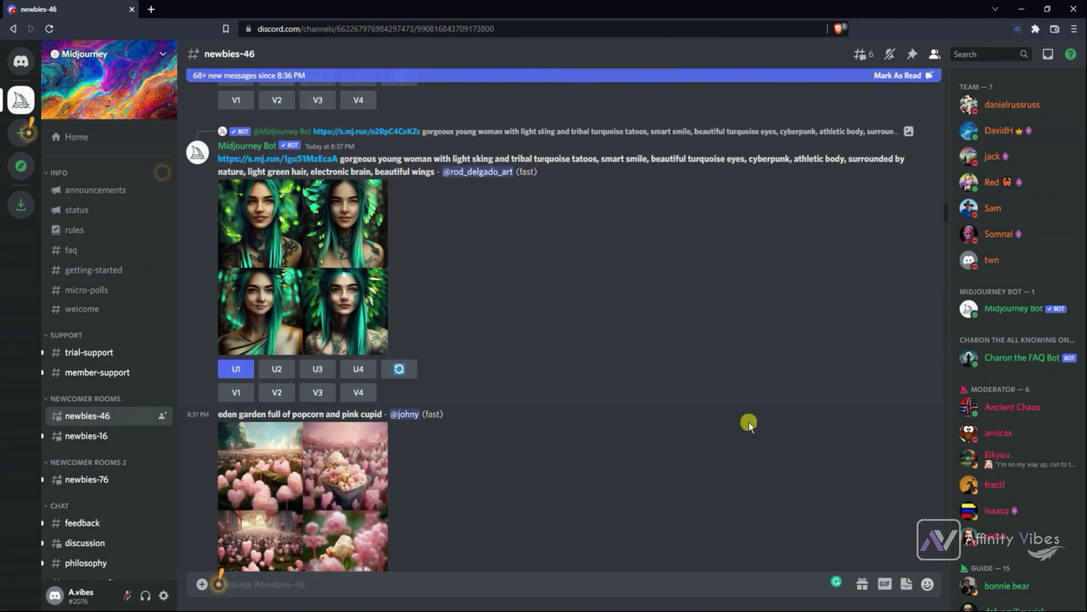
{"action": "scroll", "coordinate": [749, 422], "scroll_direction": "down", "scroll_amount": 2}
{"action": "scroll", "coordinate": [748, 422], "scroll_direction": "down", "scroll_amount": 8}
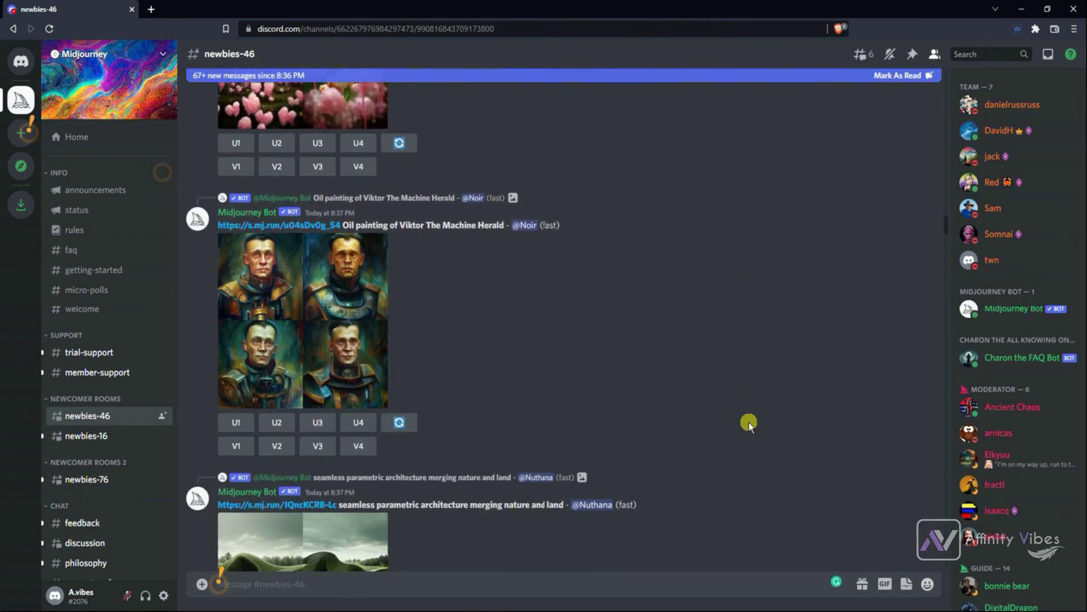
{"action": "scroll", "coordinate": [749, 422], "scroll_direction": "down", "scroll_amount": 8}
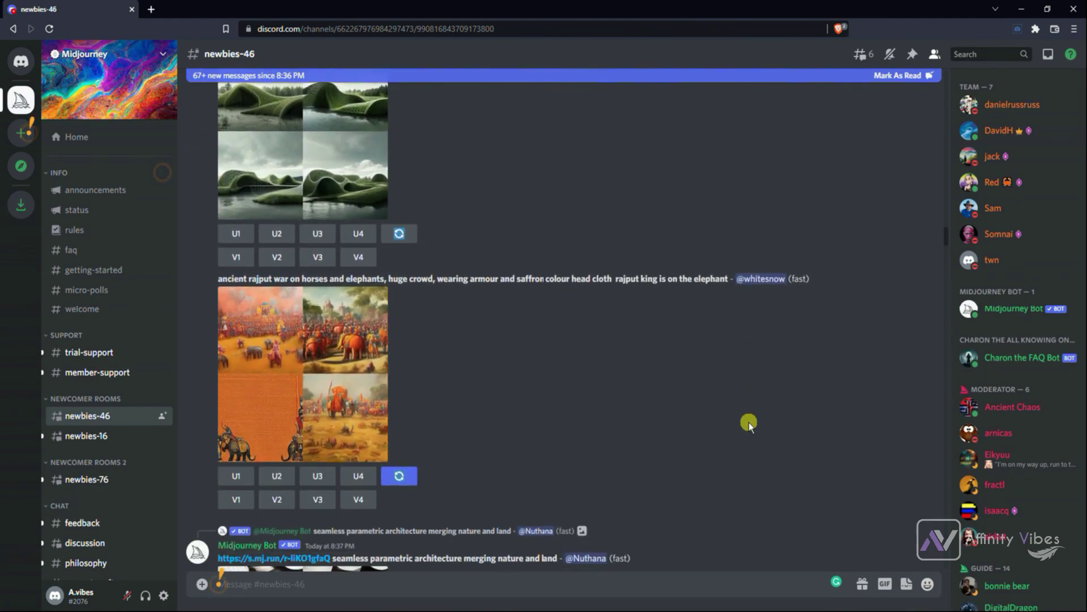
{"action": "scroll", "coordinate": [748, 422], "scroll_direction": "down", "scroll_amount": 6}
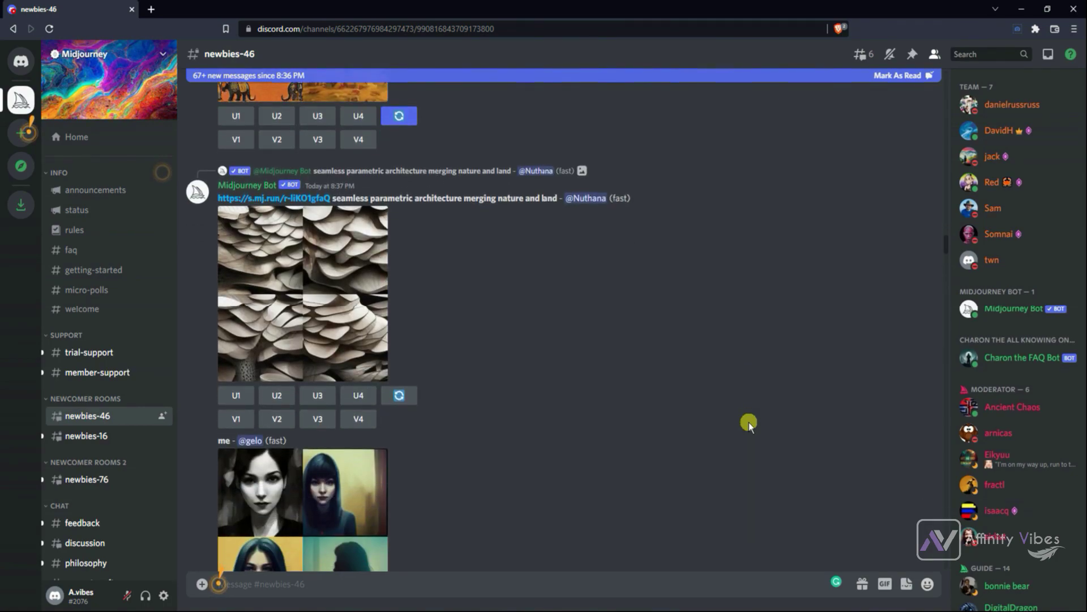
{"action": "scroll", "coordinate": [748, 423], "scroll_direction": "down", "scroll_amount": 4}
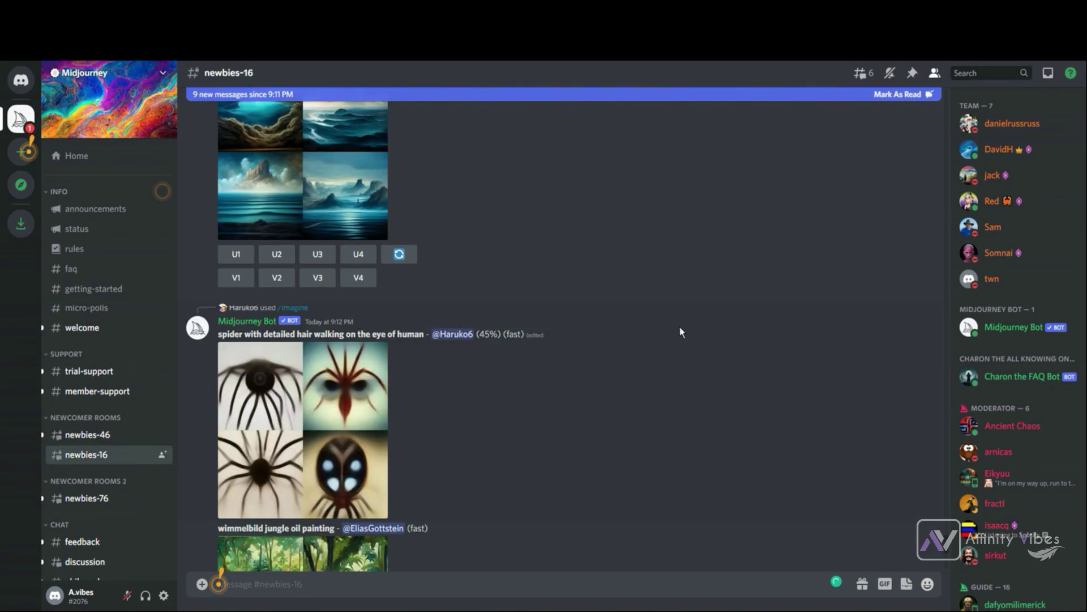
Begin an /imagine command in the newbies-16 channel with the prompt "skull ring"
{"action": "scroll", "coordinate": [679, 332], "scroll_direction": "down", "scroll_amount": 2}
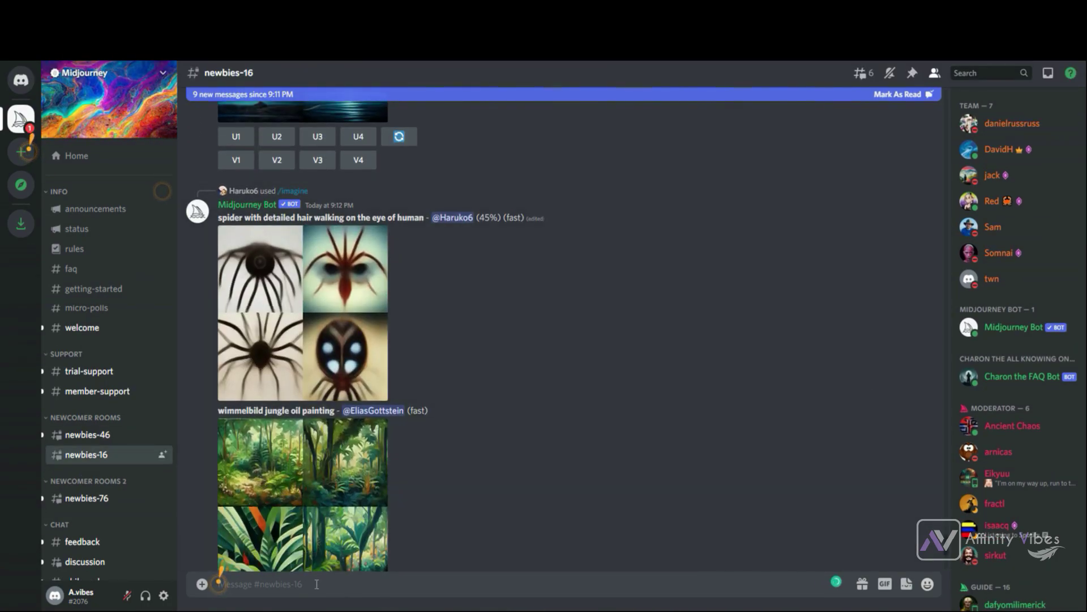
{"action": "type", "text": "/ima"}
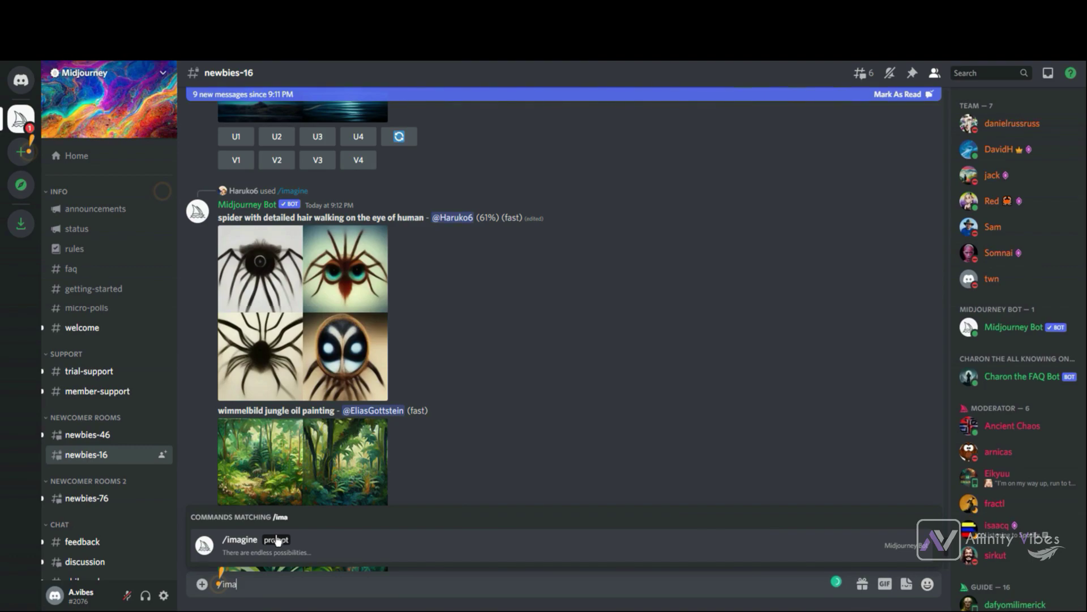
{"action": "left_click", "coordinate": [285, 539]}
{"action": "type", "text": "skull ring"}
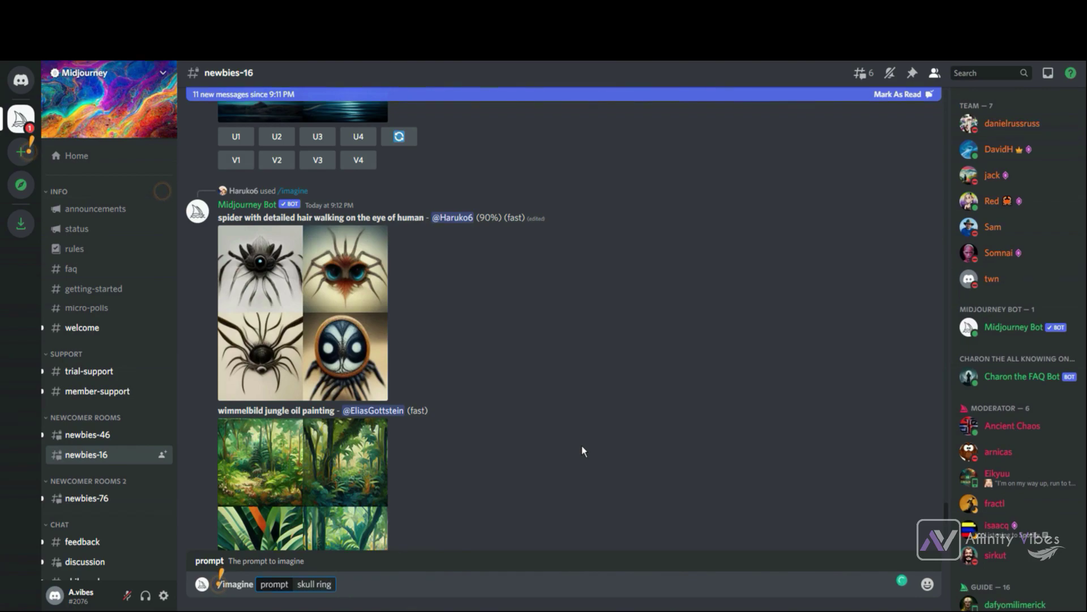
Insert the word "burning" in front of "skull ring" in the prompt
{"action": "key", "text": "Left"}
{"action": "key", "text": "Left"}
{"action": "key", "text": "Left"}
{"action": "key", "text": "Left"}
{"action": "key", "text": "Left"}
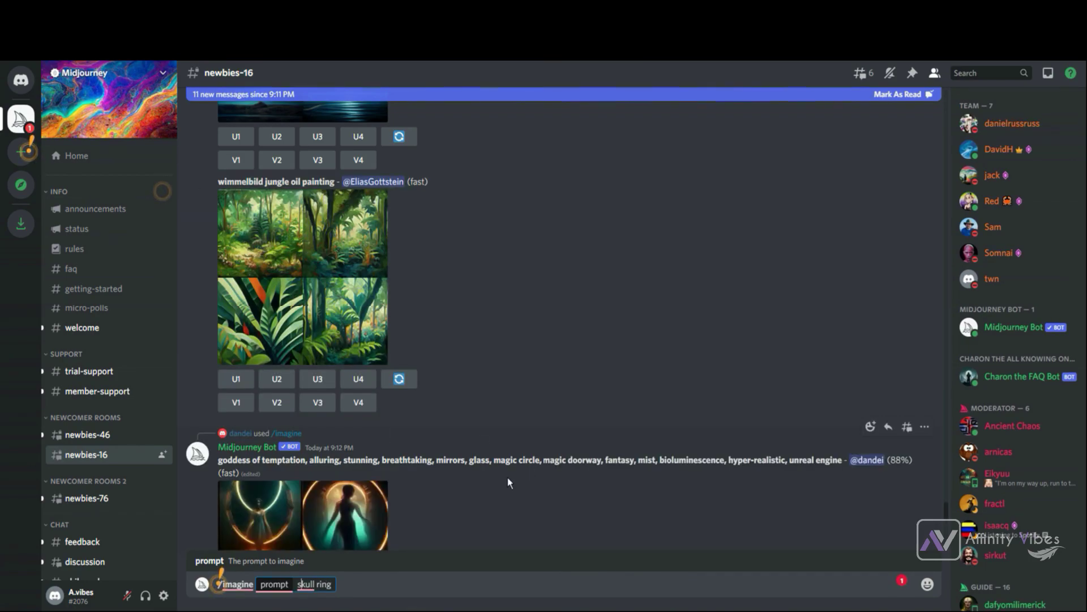
{"action": "key", "text": "Left"}
{"action": "key", "text": "Left"}
{"action": "key", "text": "Left"}
{"action": "key", "text": "Left"}
{"action": "key", "text": "Left"}
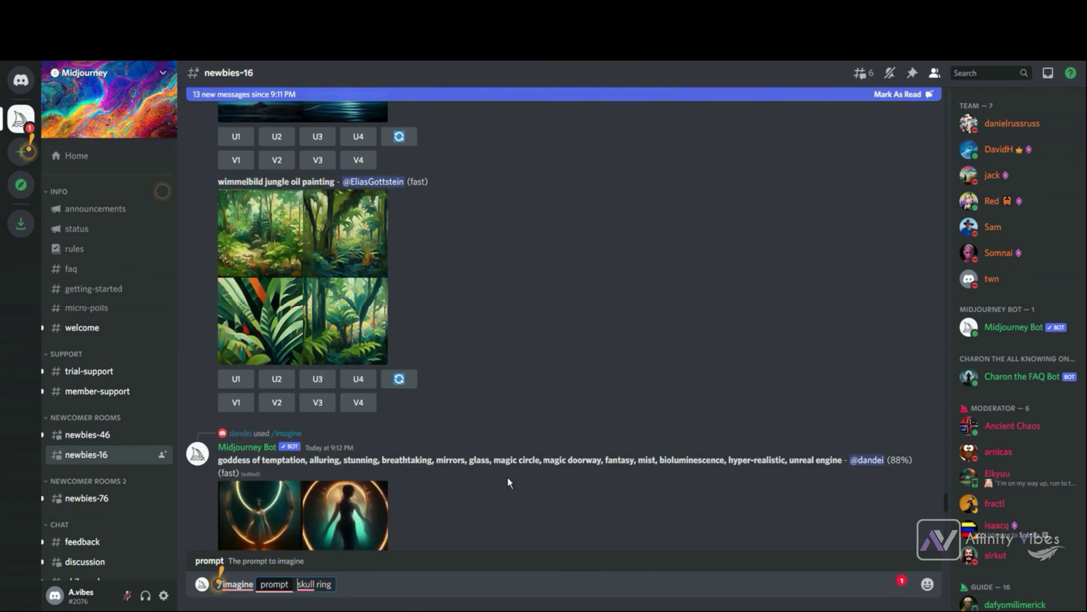
{"action": "type", "text": "burning"}
{"action": "key", "text": "End"}
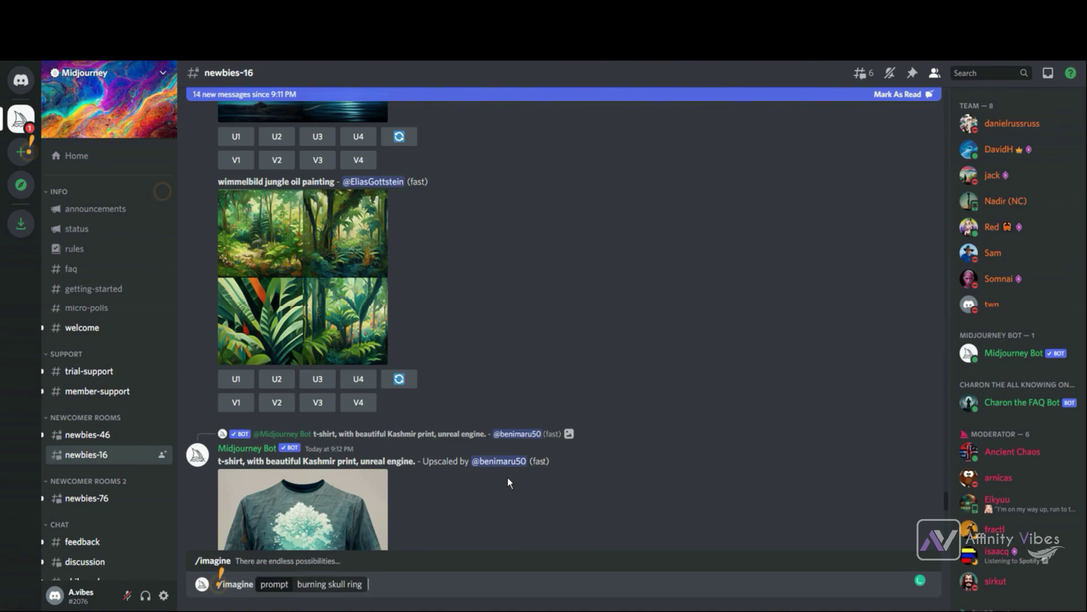
Extend the end of the prompt with ", dark background, details 8k"
{"action": "type", "text": ","}
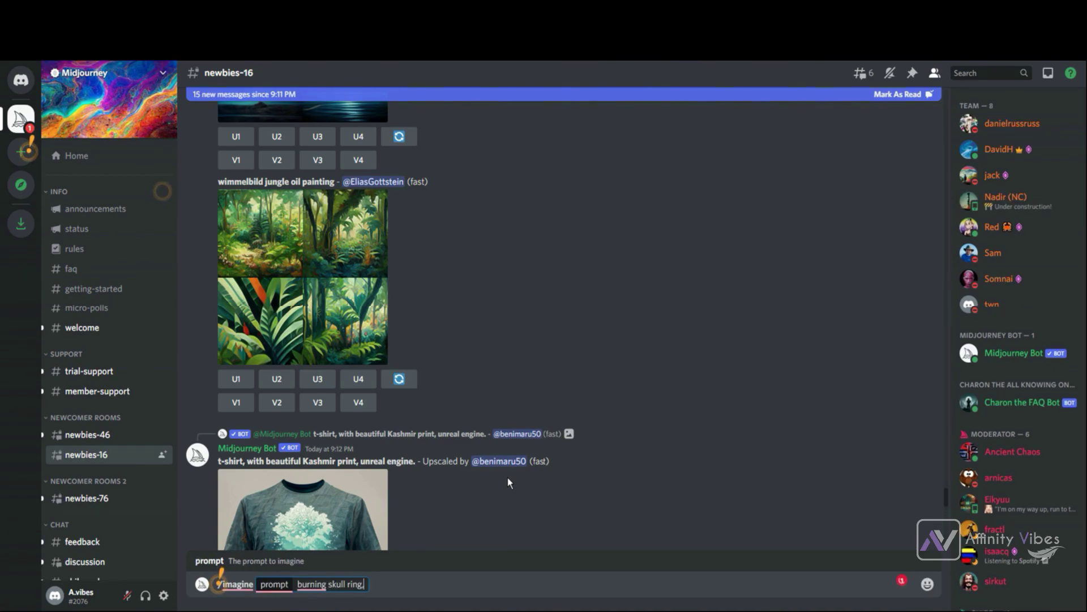
{"action": "type", "text": " dark background, "}
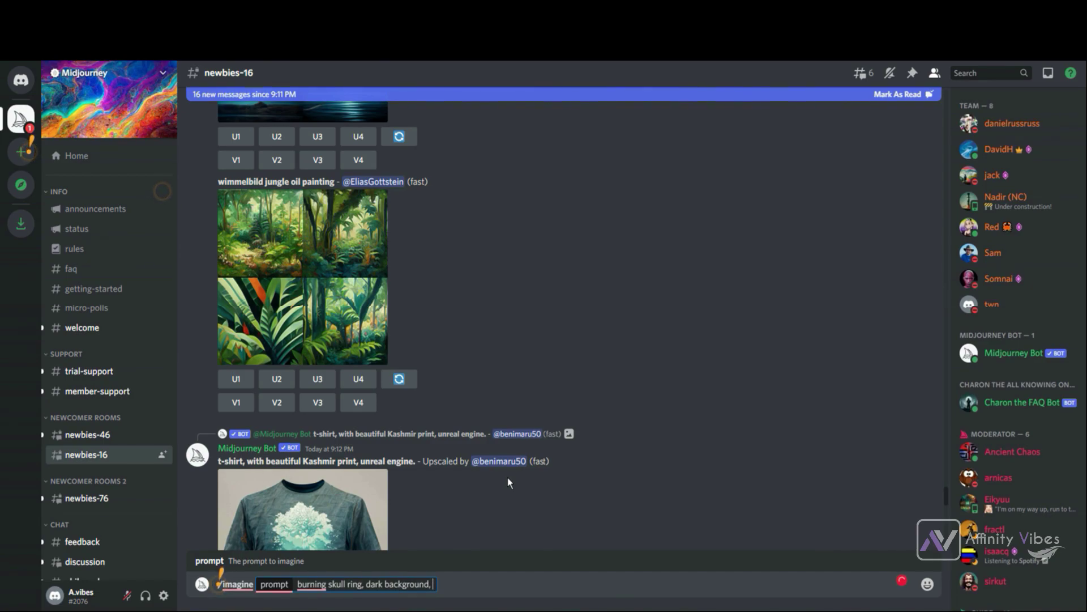
{"action": "type", "text": "details 8k"}
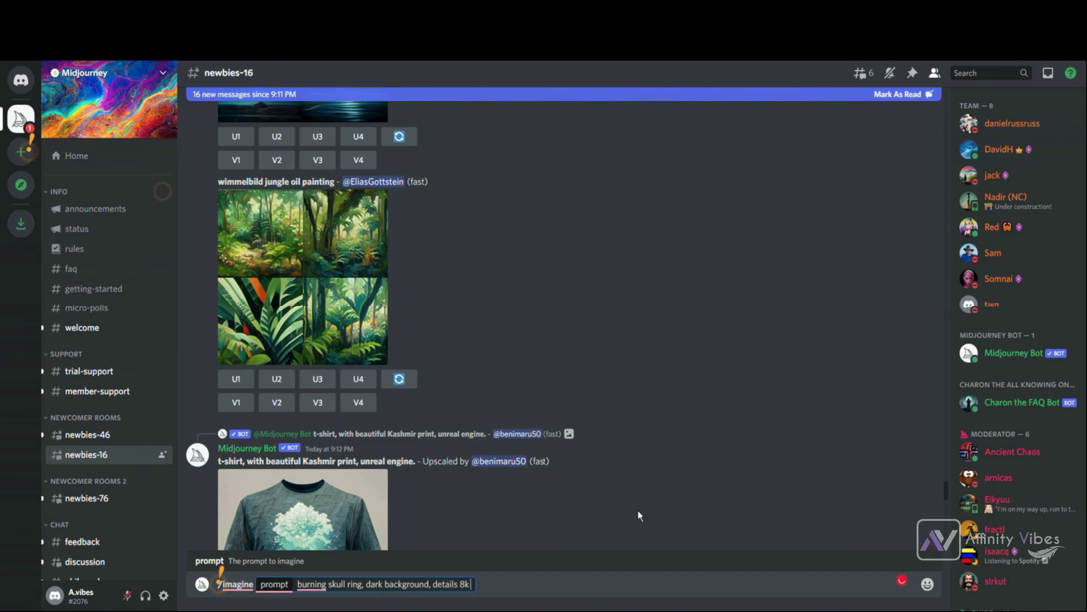
Correct the prompt's capitalization and commas to read "burning skull Ring dark background, details, 8k," and submit it
{"action": "key", "text": "Right"}
{"action": "key", "text": "Delete"}
{"action": "type", "text": "R"}
{"action": "key", "text": "Right"}
{"action": "key", "text": "Right"}
{"action": "key", "text": "Right"}
{"action": "key", "text": "Delete"}
{"action": "key", "text": "ctrl+Right"}
{"action": "key", "text": "ctrl+Right"}
{"action": "key", "text": "ctrl+Right"}
{"action": "key", "text": "Left"}
{"action": "key", "text": "Left"}
{"action": "key", "text": "Left"}
{"action": "type", "text": ","}
{"action": "key", "text": "End"}
{"action": "type", "text": ","}
{"action": "key", "text": "Return"}
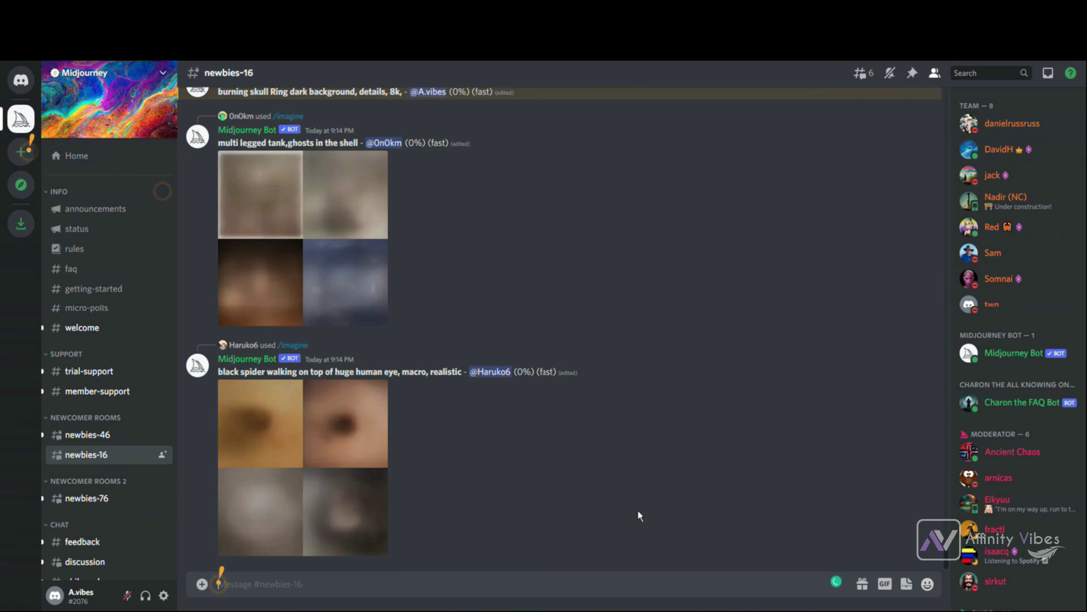
Find the image grid generated from the burning skull ring prompt in the newbies-16 feed
{"action": "scroll", "coordinate": [628, 453], "scroll_direction": "up", "scroll_amount": 3}
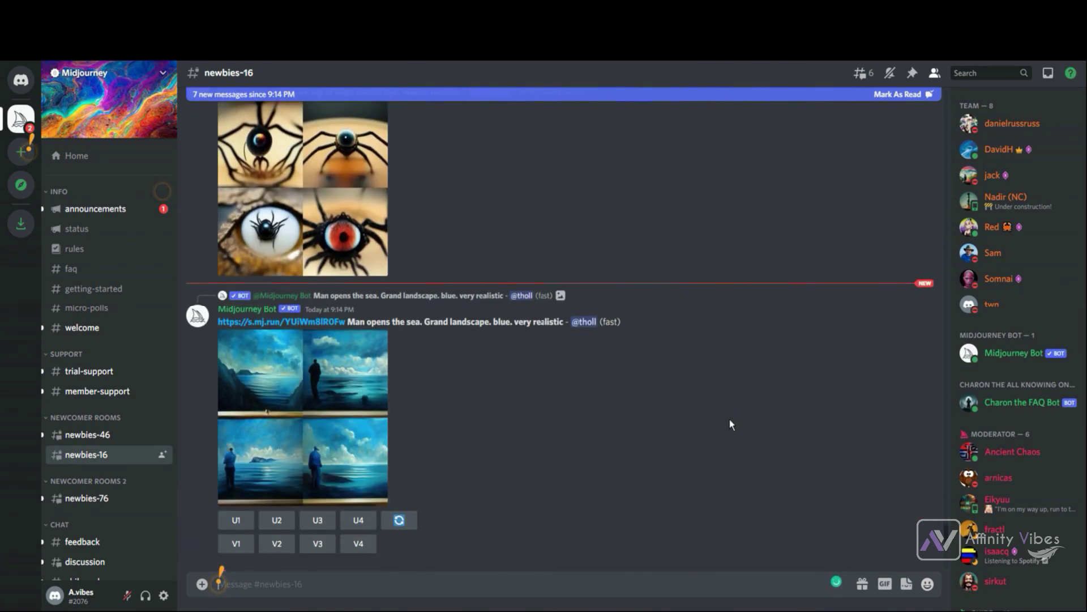
{"action": "scroll", "coordinate": [730, 419], "scroll_direction": "down", "scroll_amount": 10}
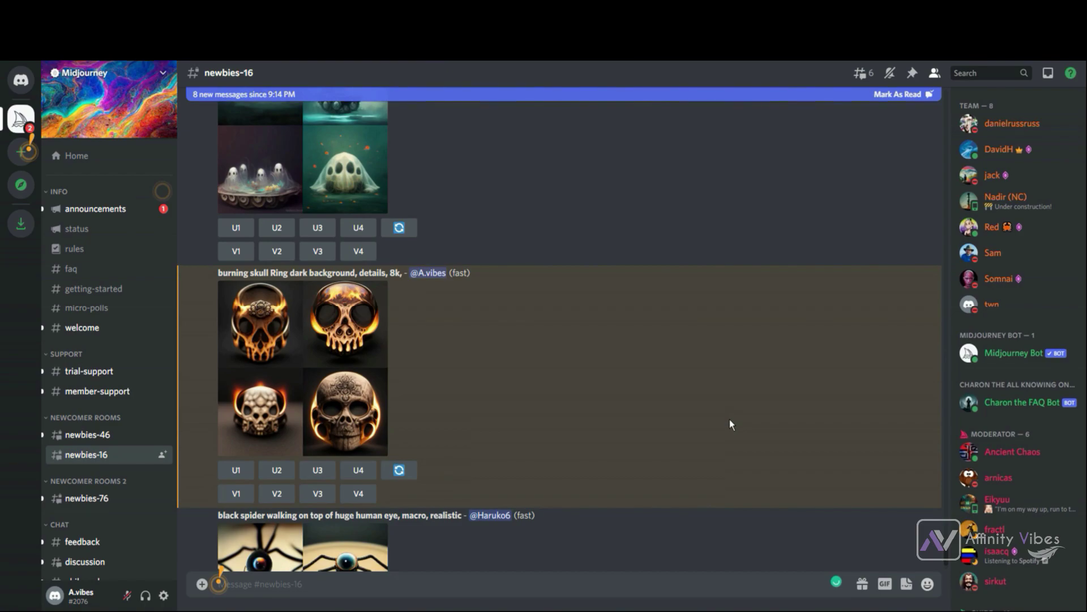
View the burning skull ring image grid enlarged, close it, and rerun the same prompt for a new set of four images
{"action": "left_click", "coordinate": [307, 386]}
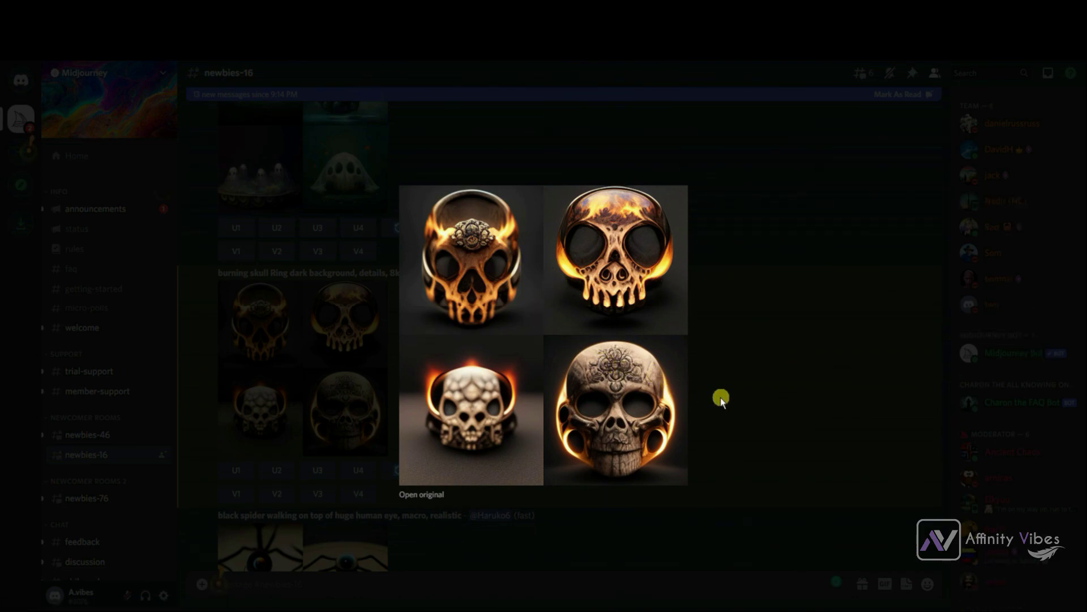
{"action": "left_click", "coordinate": [760, 365]}
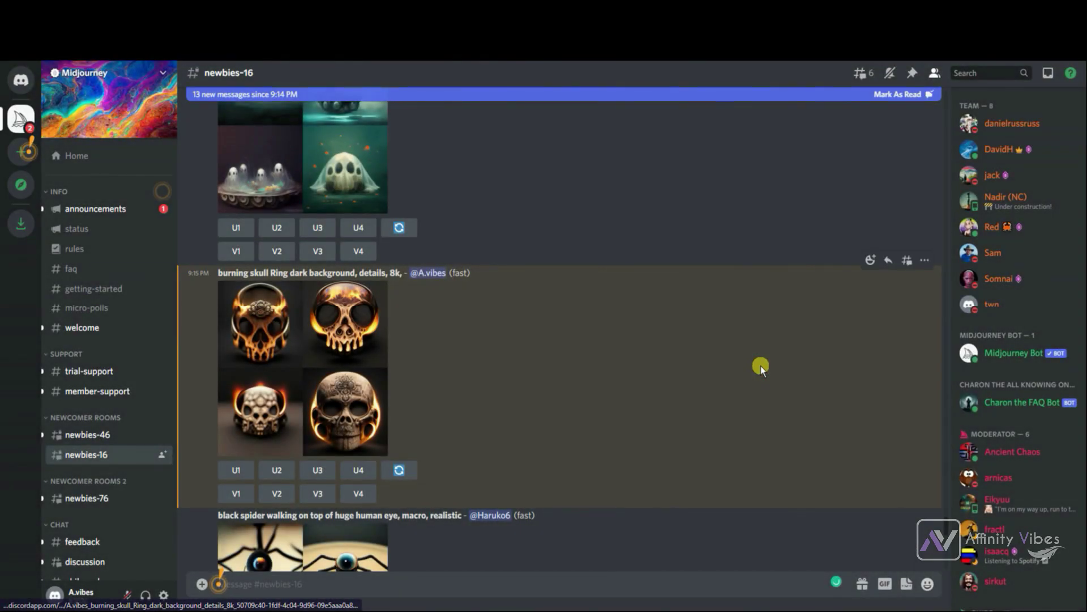
{"action": "left_click", "coordinate": [407, 470]}
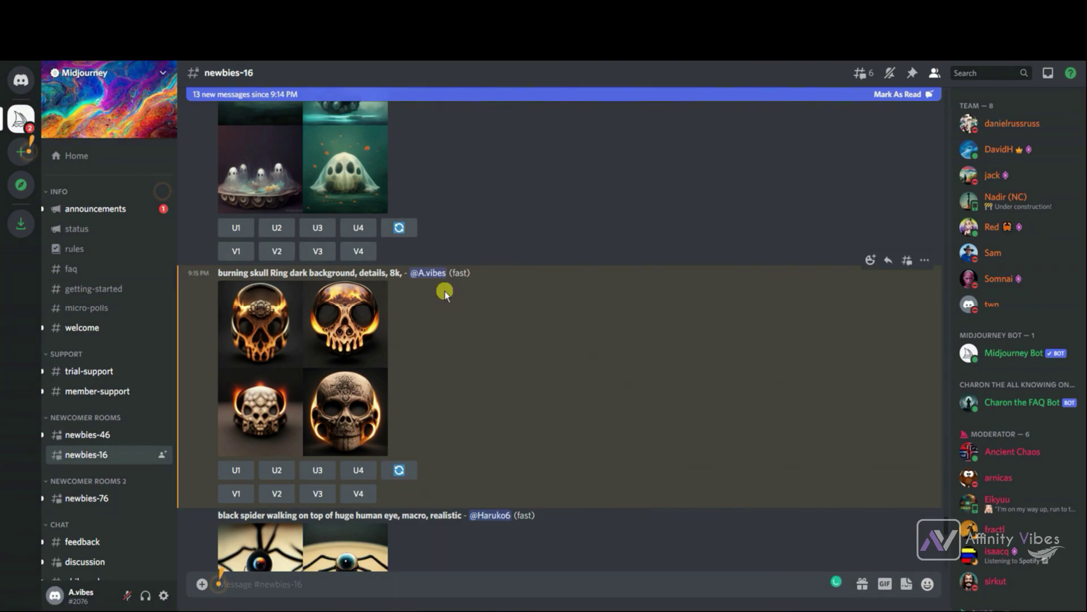
{"action": "left_click", "coordinate": [400, 471]}
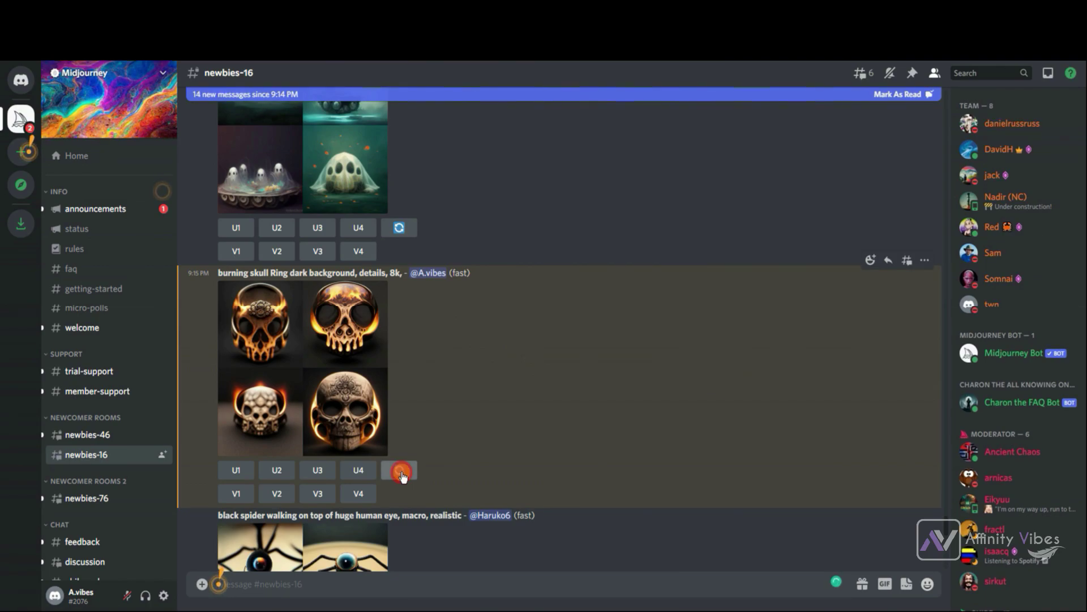
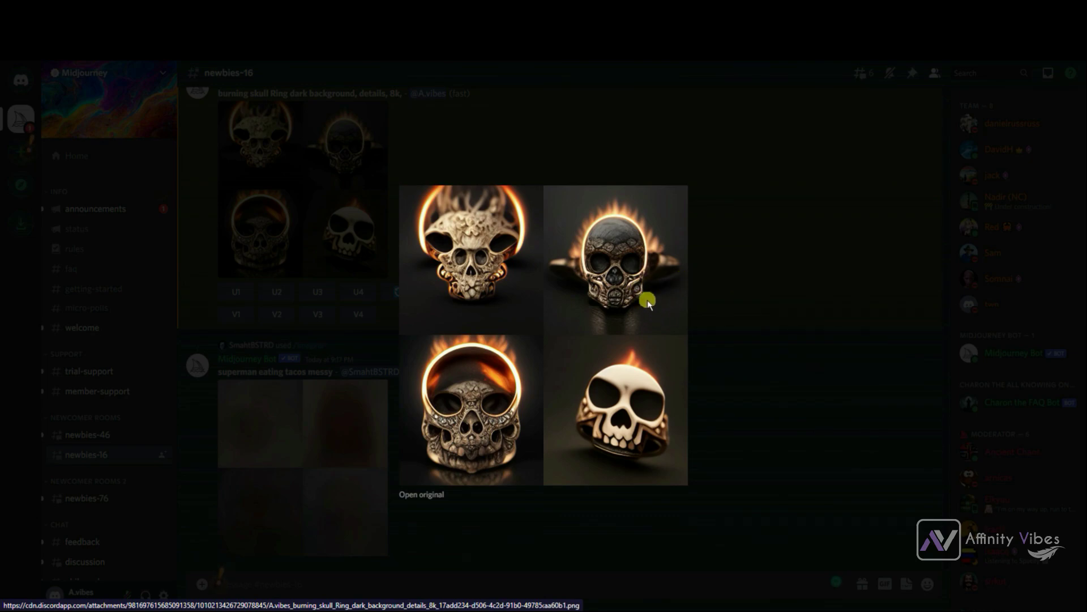
Close the enlarged new grid, then upscale its second image and request variations of that same image
{"action": "left_click", "coordinate": [749, 315]}
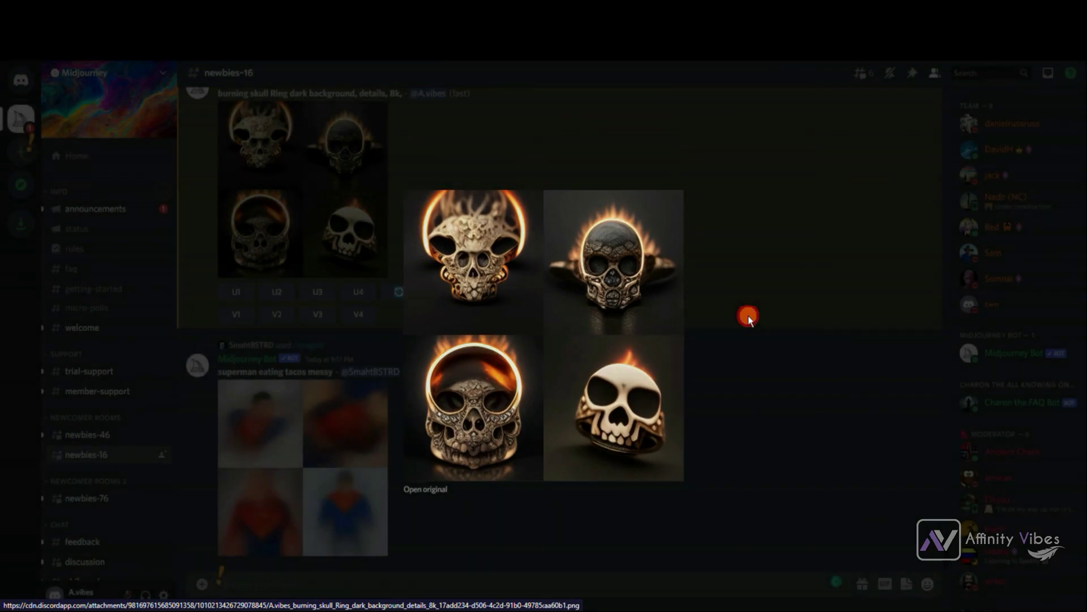
{"action": "scroll", "coordinate": [541, 292], "scroll_direction": "up", "scroll_amount": 1}
{"action": "scroll", "coordinate": [525, 285], "scroll_direction": "up", "scroll_amount": 2}
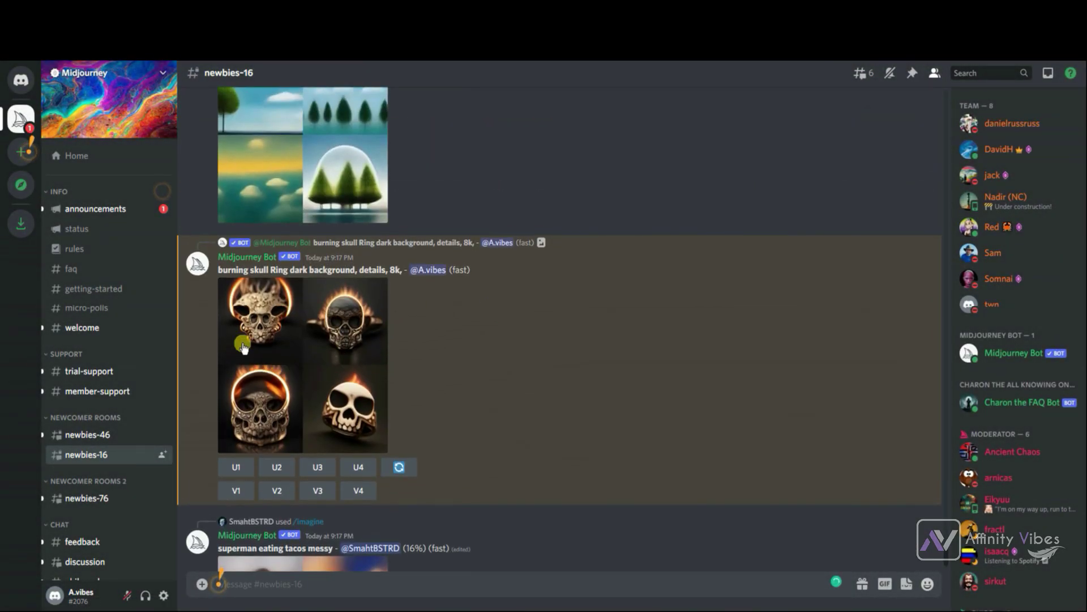
{"action": "left_click", "coordinate": [277, 468]}
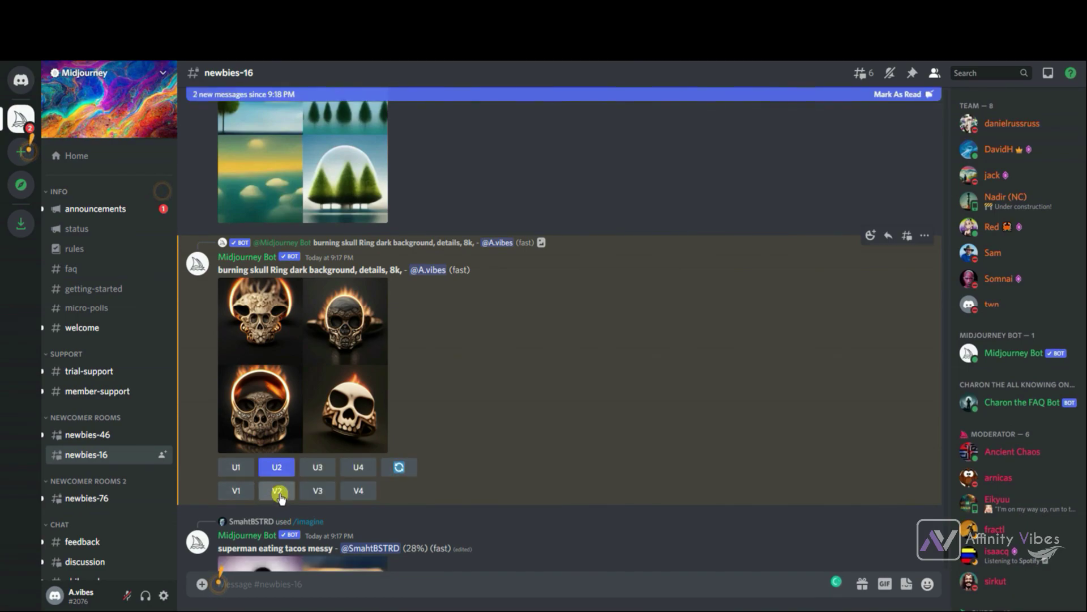
{"action": "left_click", "coordinate": [277, 491]}
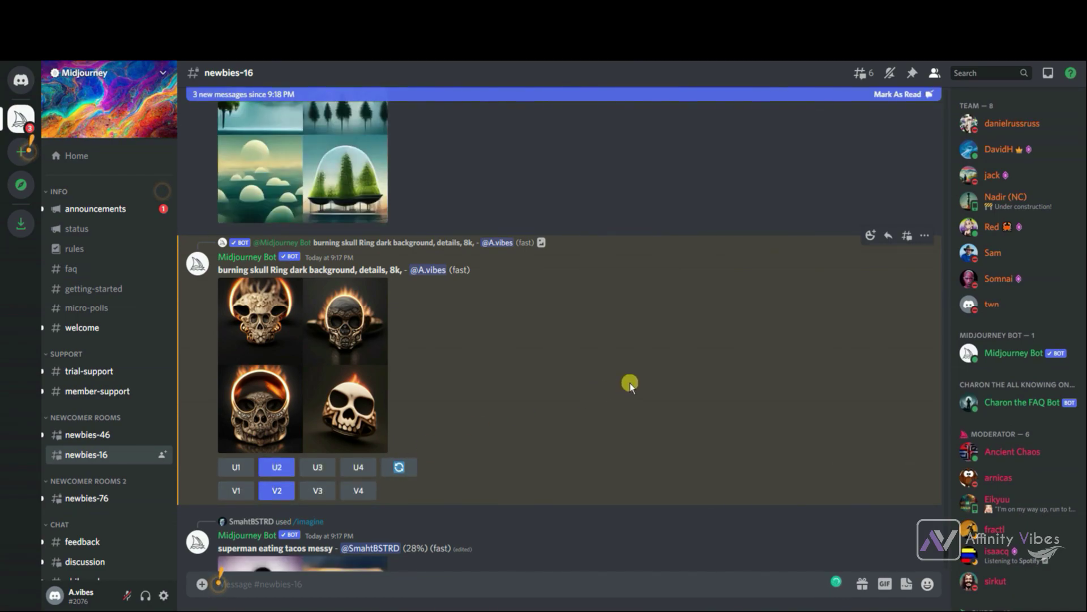
Find the upscaled burning skull ring image in the newbies-16 feed and view it enlarged
{"action": "scroll", "coordinate": [630, 382], "scroll_direction": "down", "scroll_amount": 7}
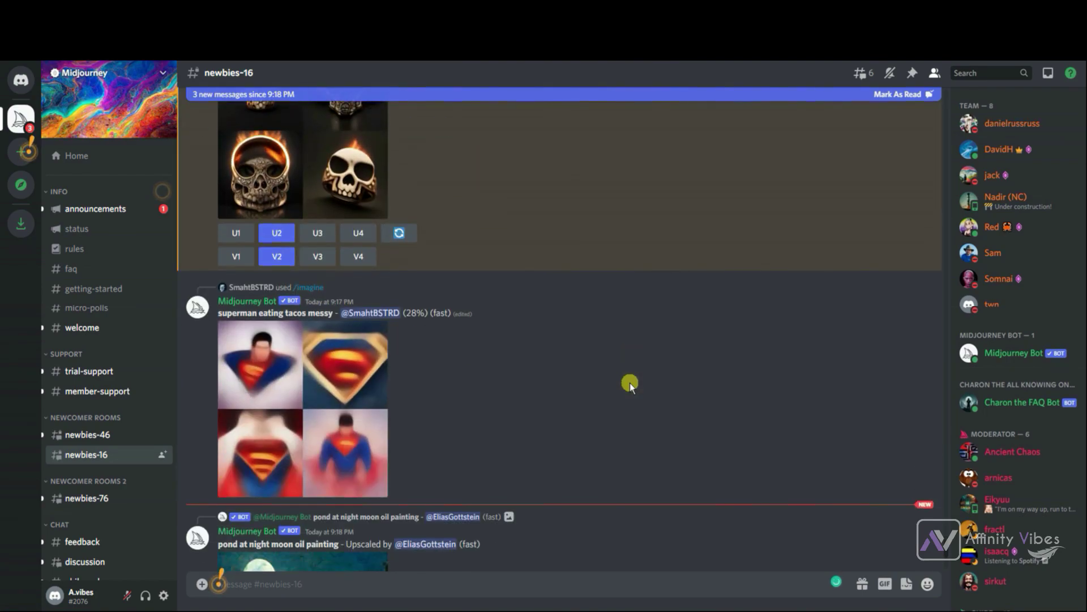
{"action": "scroll", "coordinate": [630, 382], "scroll_direction": "down", "scroll_amount": 7}
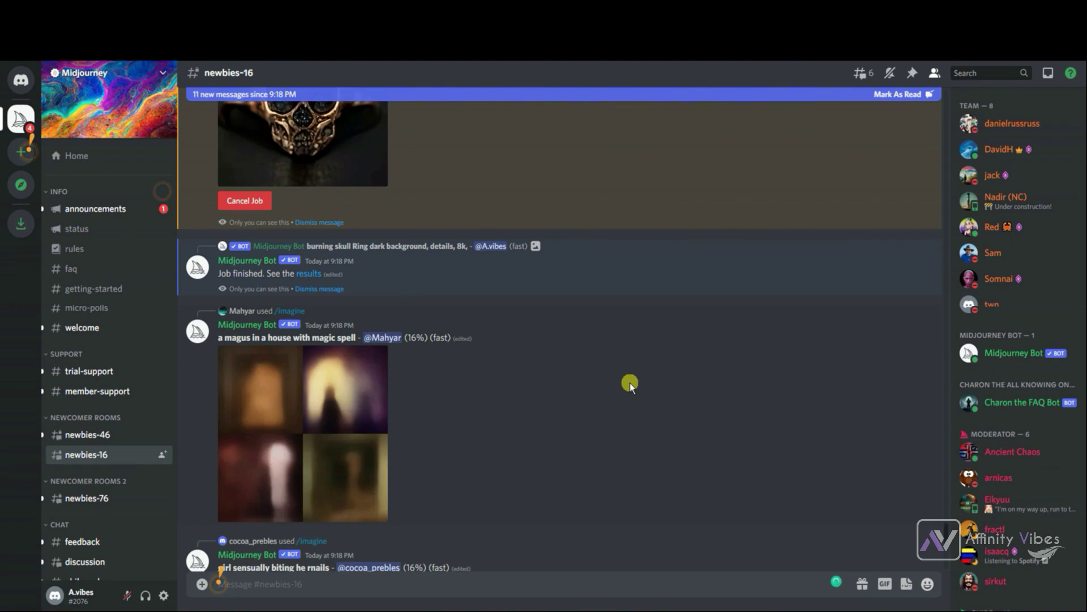
{"action": "scroll", "coordinate": [629, 382], "scroll_direction": "up", "scroll_amount": 4}
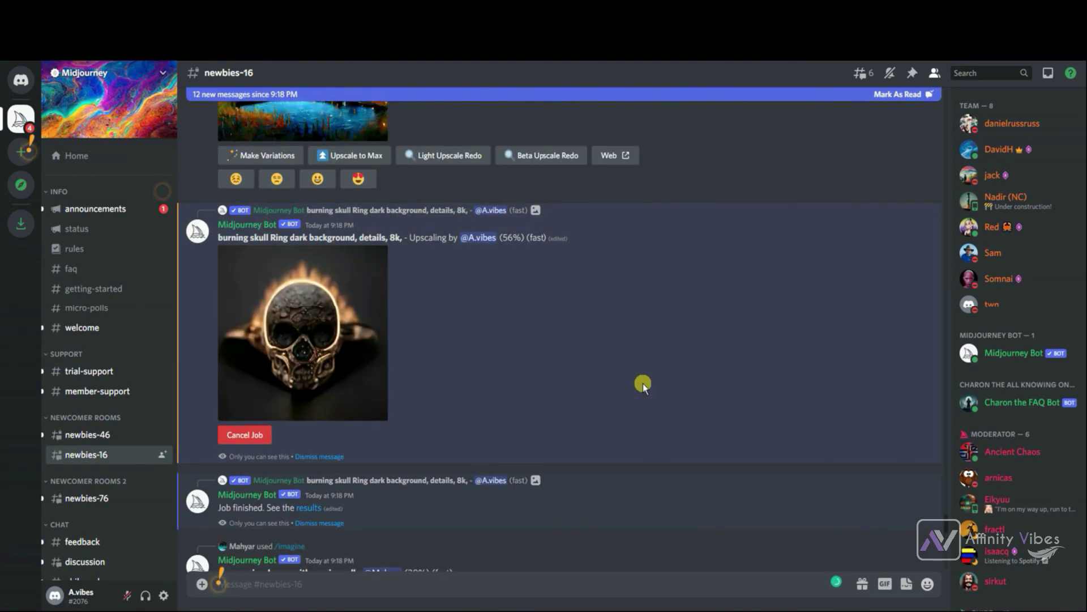
{"action": "scroll", "coordinate": [643, 383], "scroll_direction": "down", "scroll_amount": 10}
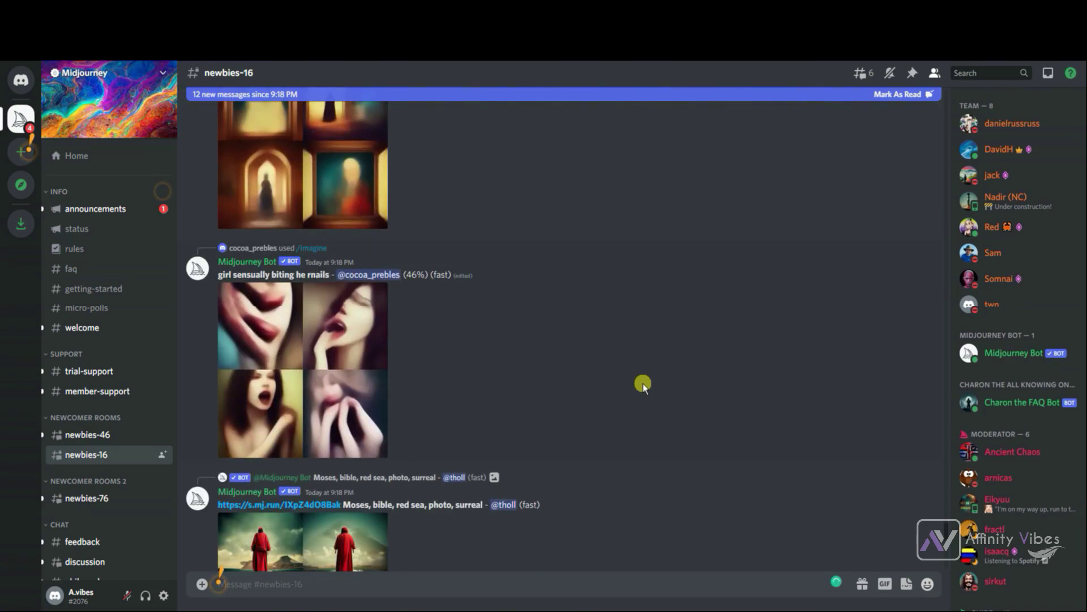
{"action": "scroll", "coordinate": [643, 382], "scroll_direction": "up", "scroll_amount": 10}
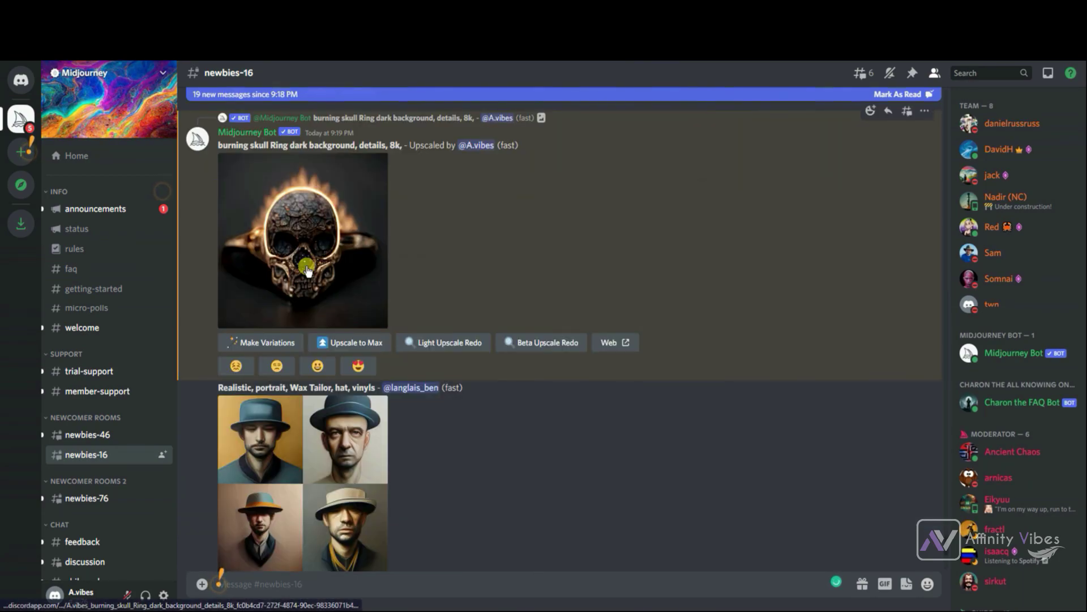
{"action": "scroll", "coordinate": [307, 267], "scroll_direction": "up", "scroll_amount": 3}
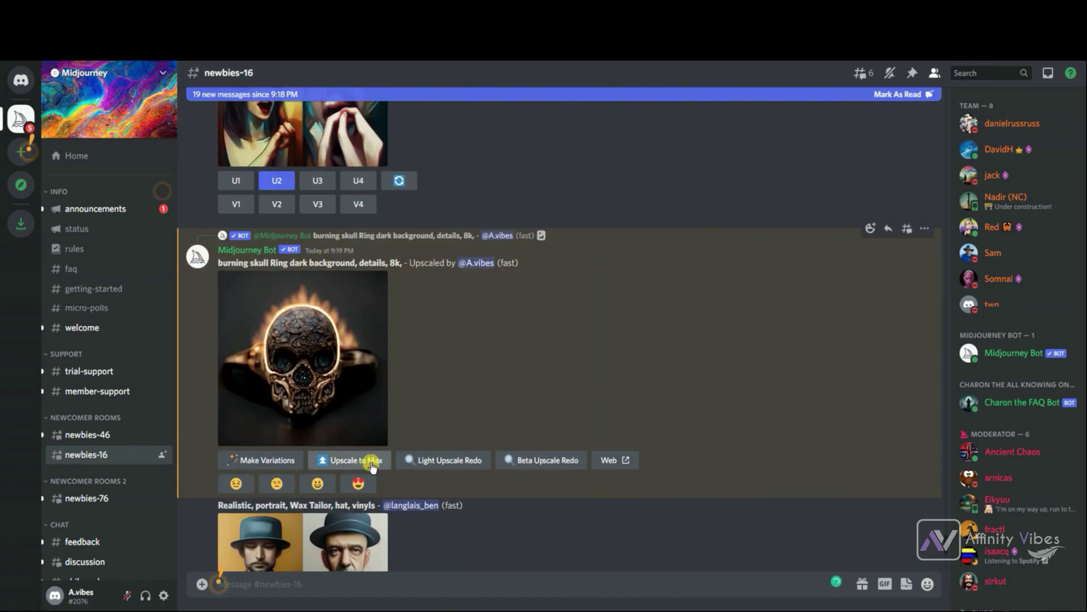
{"action": "left_click", "coordinate": [333, 374]}
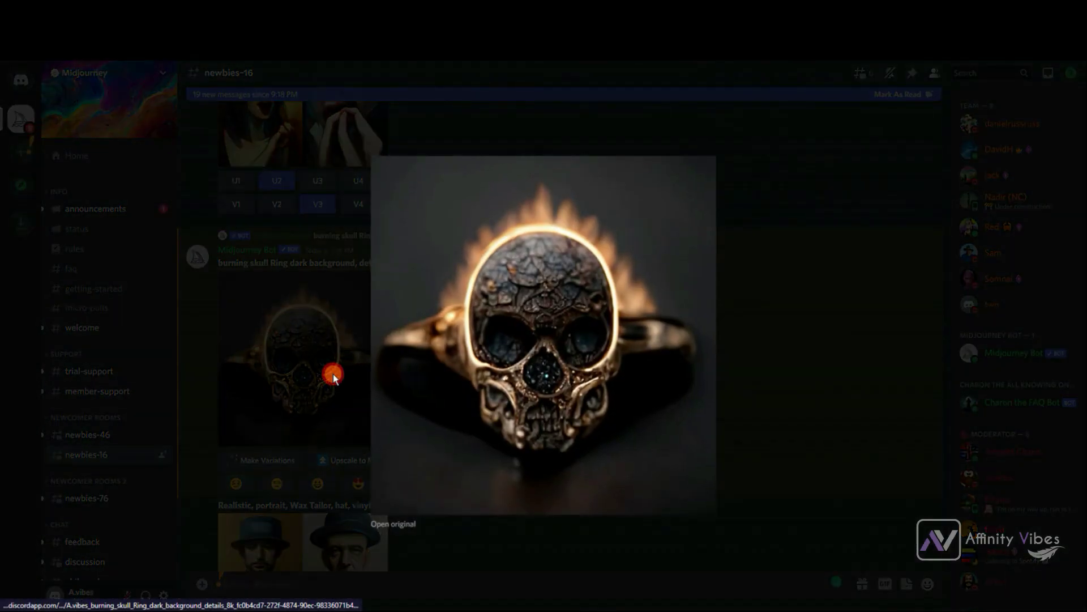
{"action": "left_click", "coordinate": [555, 331]}
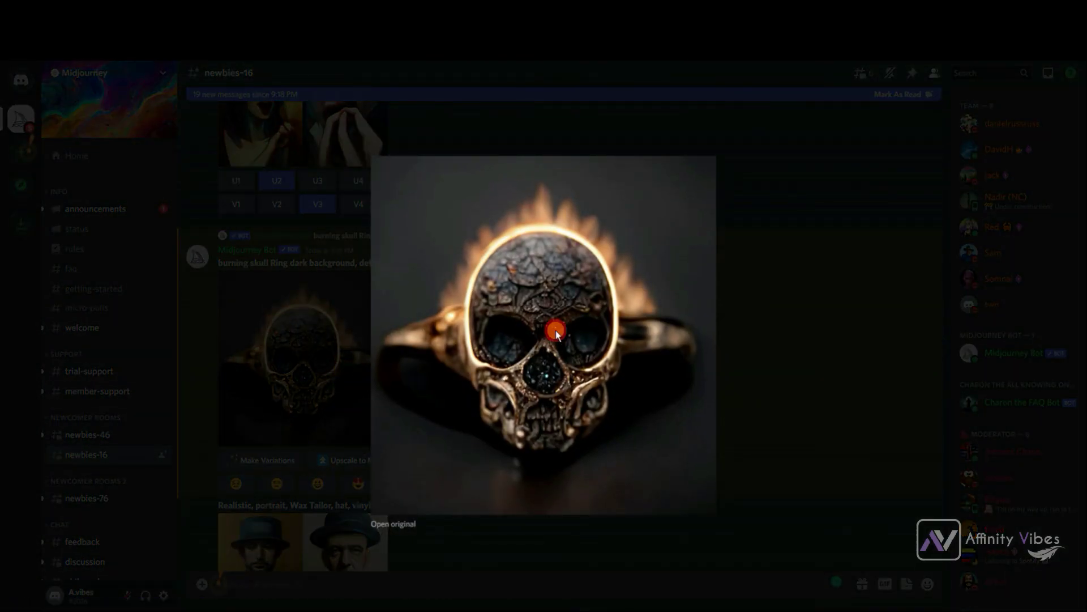
Open the original of the upscaled skull ring, save it as a PNG image in Downloads, and close the enlarged view
{"action": "left_click", "coordinate": [405, 523]}
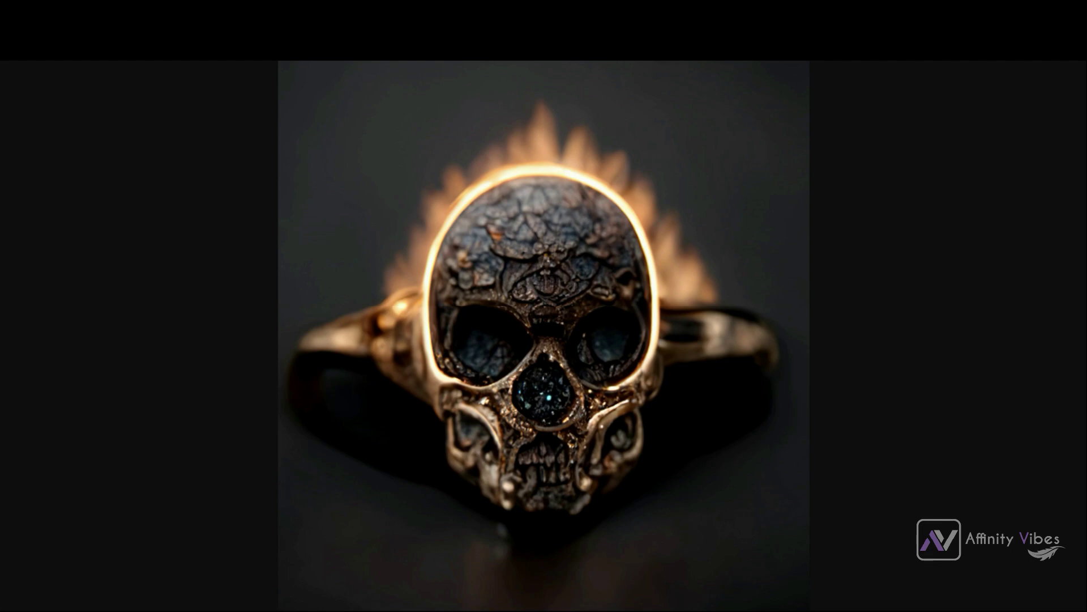
{"action": "right_click", "coordinate": [600, 213]}
{"action": "left_click", "coordinate": [637, 233]}
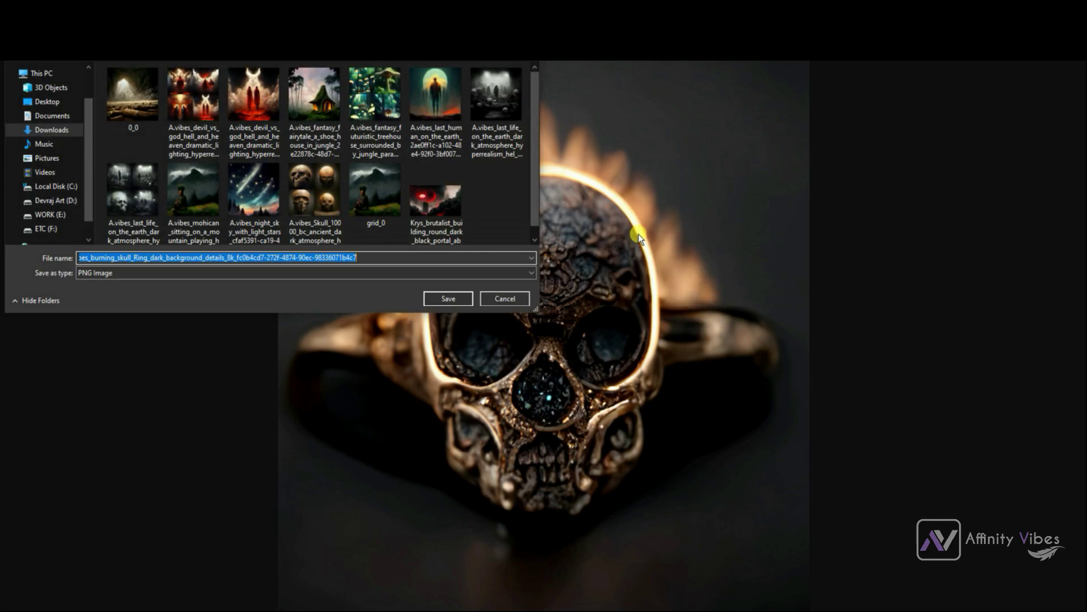
{"action": "left_click", "coordinate": [454, 297]}
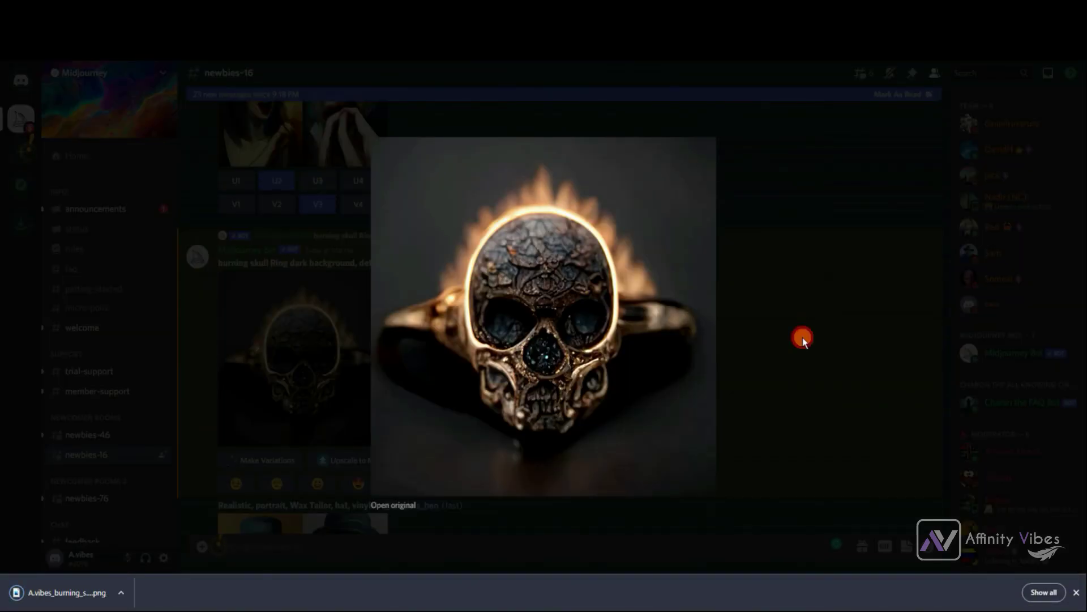
{"action": "left_click", "coordinate": [803, 338]}
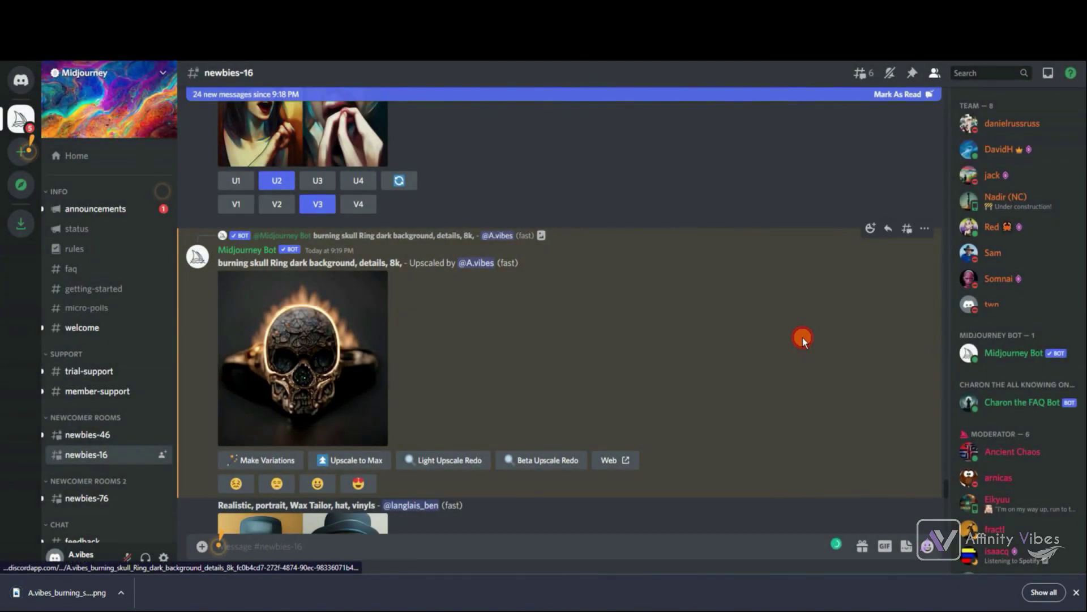
Find the grid of variations made from the second skull ring image and examine it enlarged
{"action": "scroll", "coordinate": [803, 337], "scroll_direction": "down", "scroll_amount": 3}
{"action": "scroll", "coordinate": [803, 337], "scroll_direction": "up", "scroll_amount": 15}
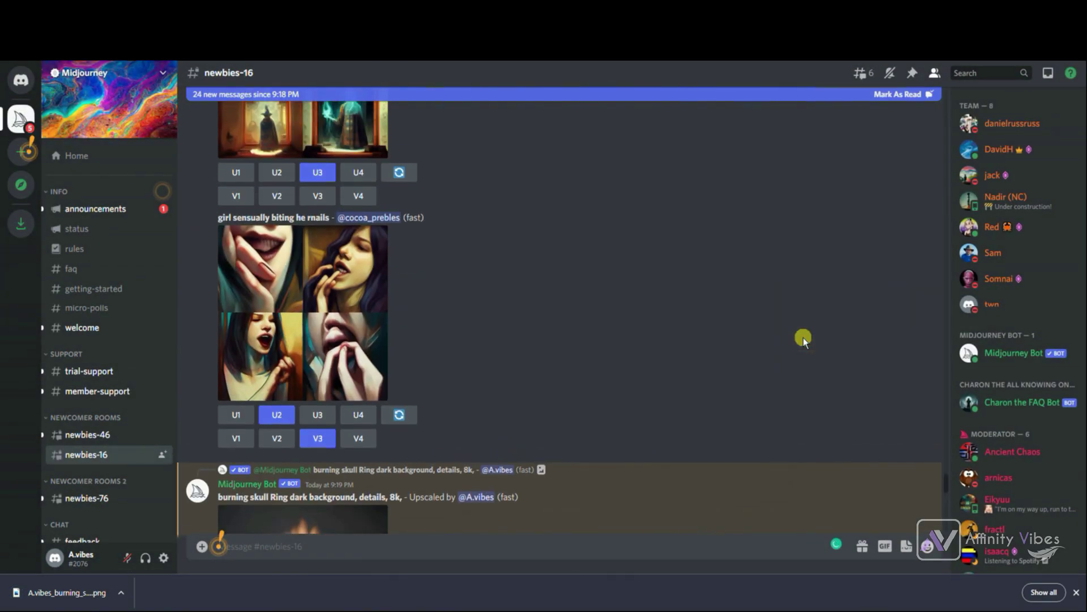
{"action": "scroll", "coordinate": [803, 338], "scroll_direction": "up", "scroll_amount": 1}
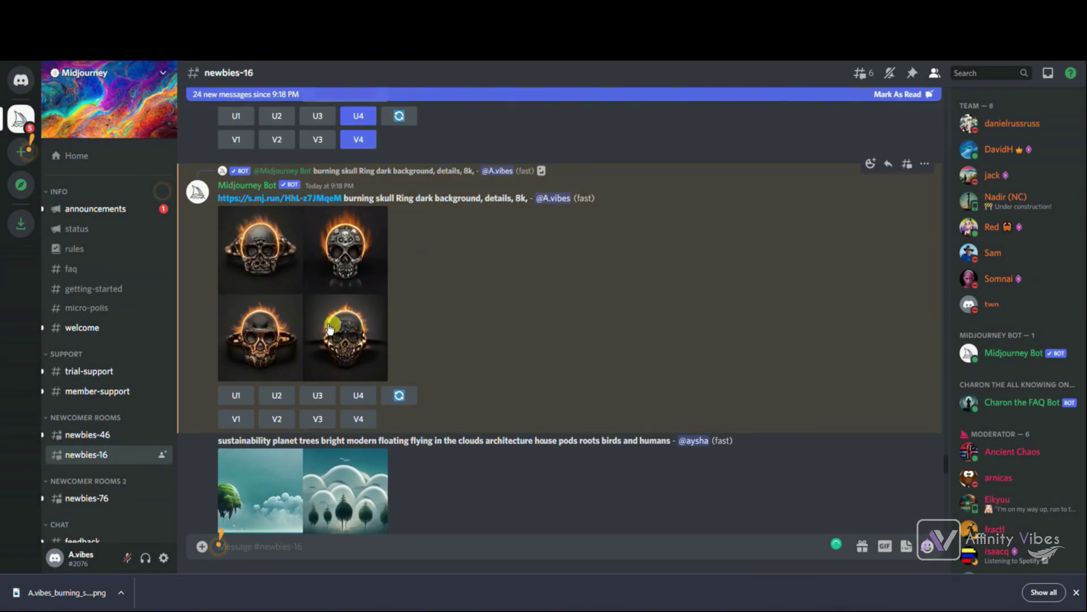
{"action": "left_click", "coordinate": [280, 315]}
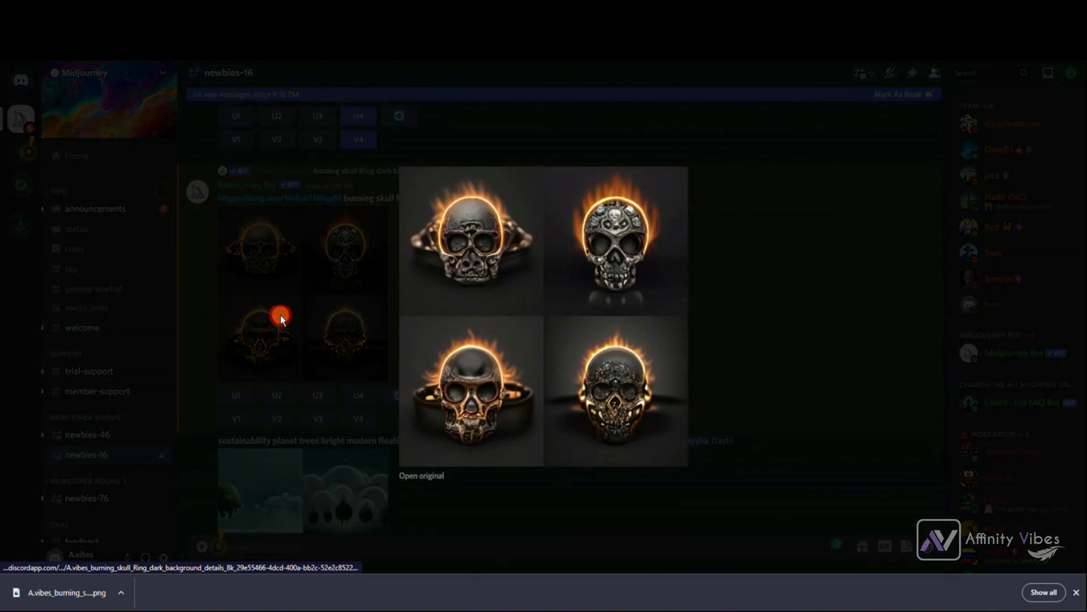
{"action": "left_click", "coordinate": [725, 382]}
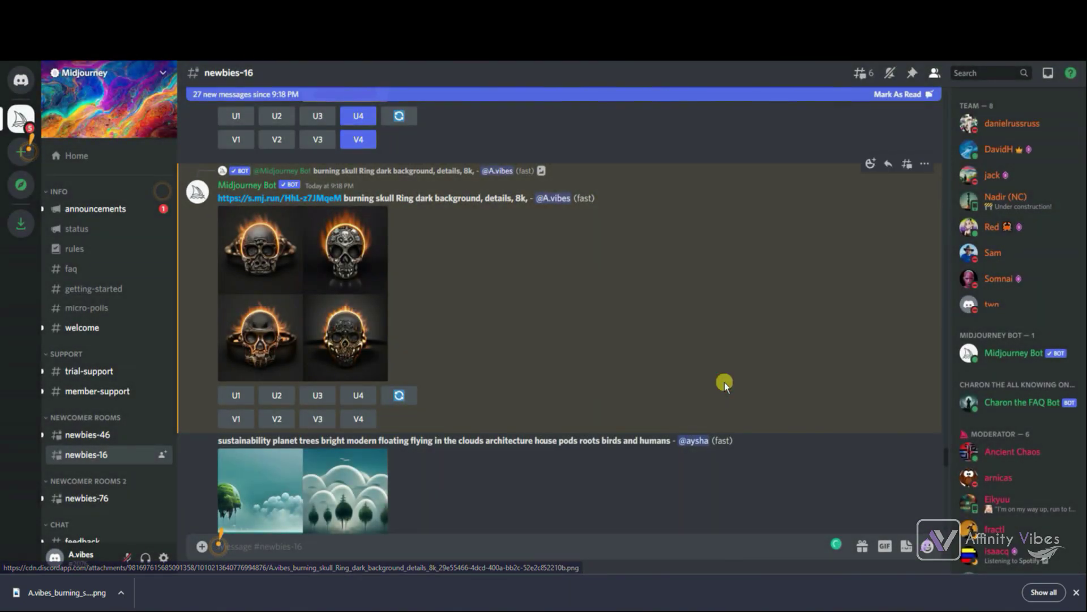
{"action": "scroll", "coordinate": [725, 381], "scroll_direction": "down", "scroll_amount": 8}
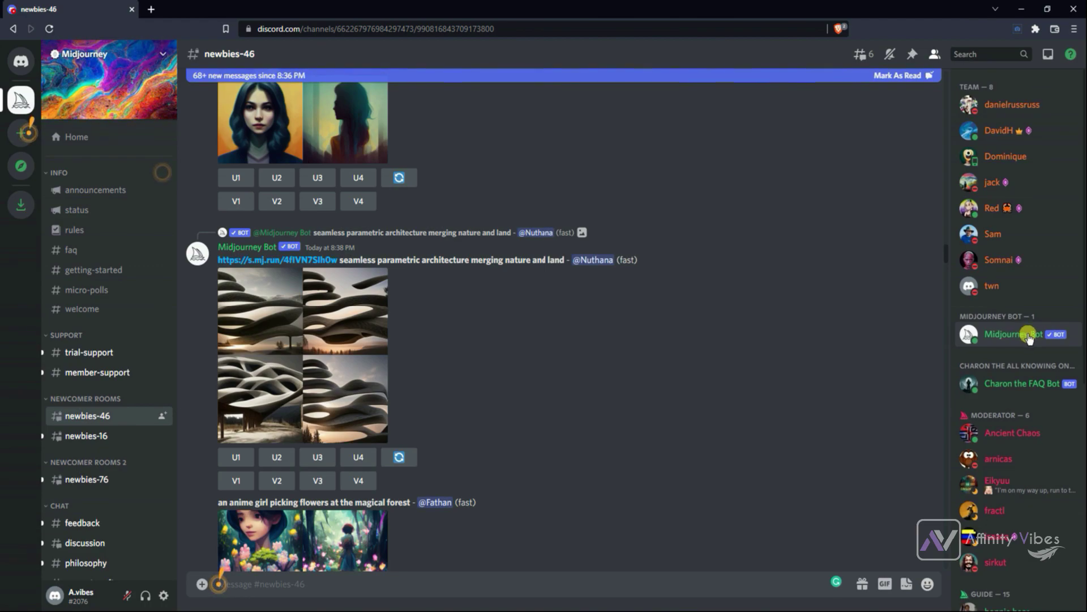
{"action": "left_click", "coordinate": [1028, 337]}
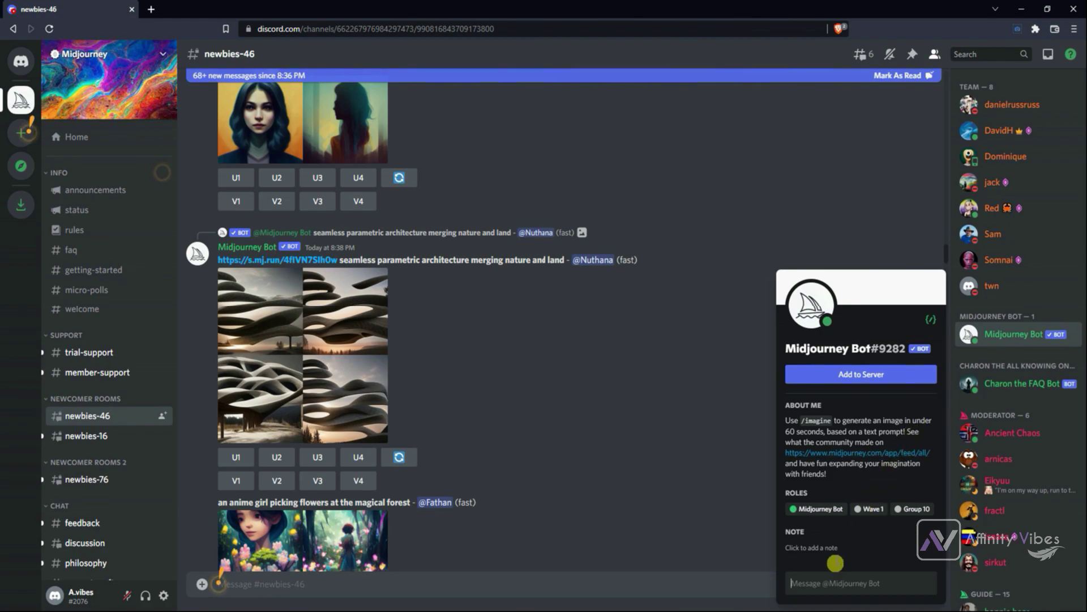
{"action": "left_click", "coordinate": [826, 579]}
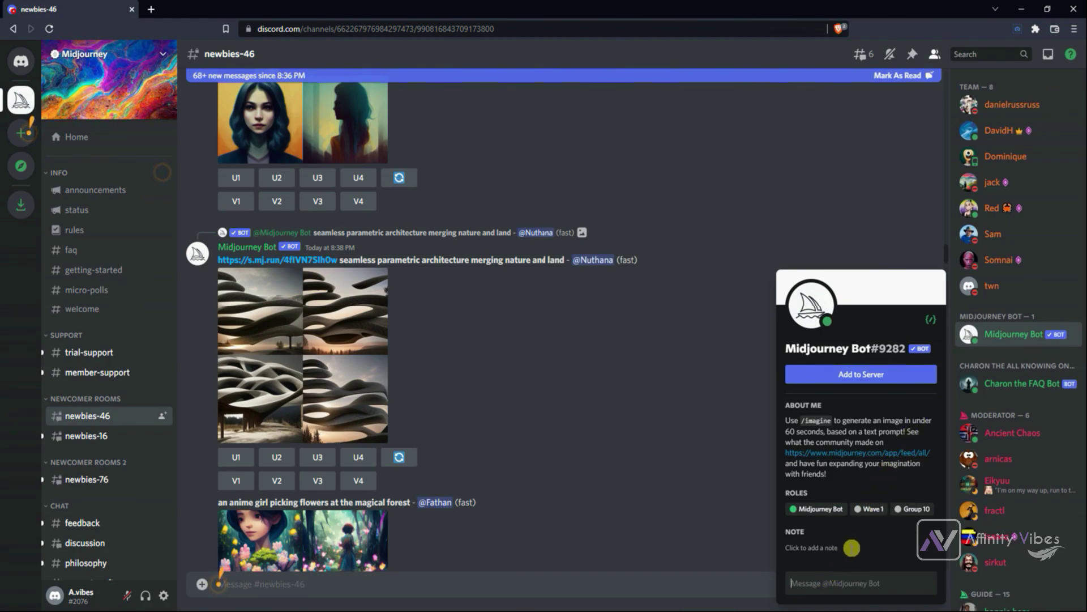
{"action": "type", "text": "h"}
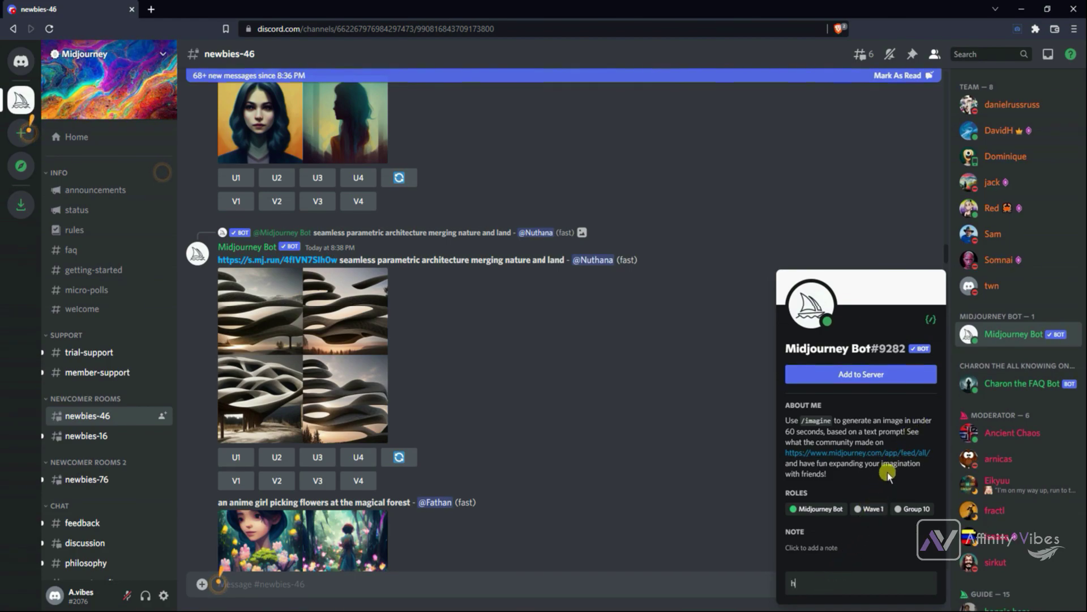
{"action": "type", "text": "i"}
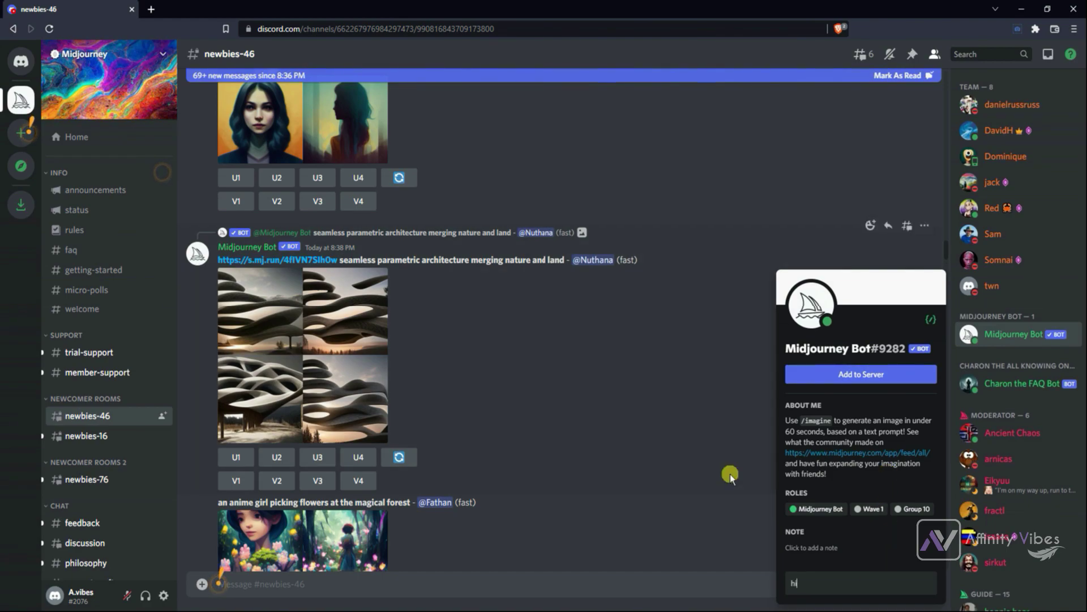
{"action": "key", "text": "Return"}
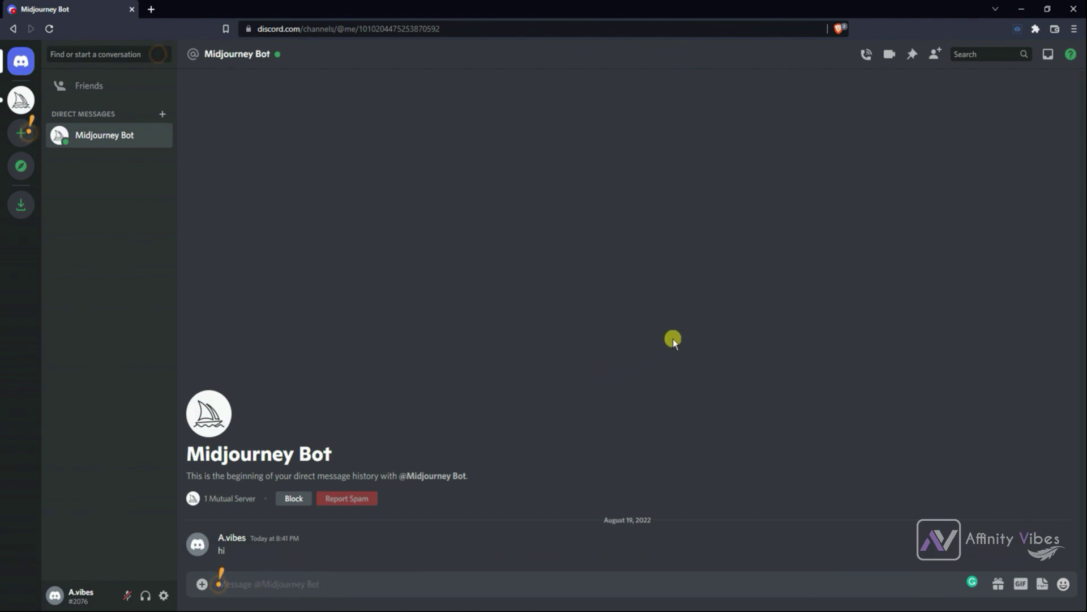
Start an /imagine prompt in the direct message conversation with Midjourney Bot
{"action": "type", "text": "/"}
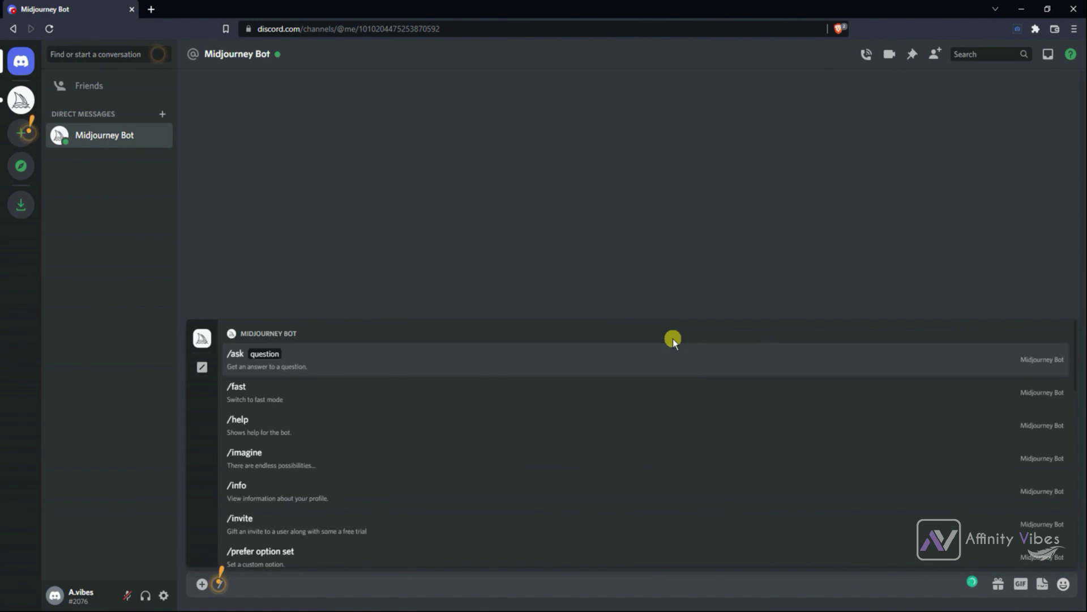
{"action": "type", "text": "imag"}
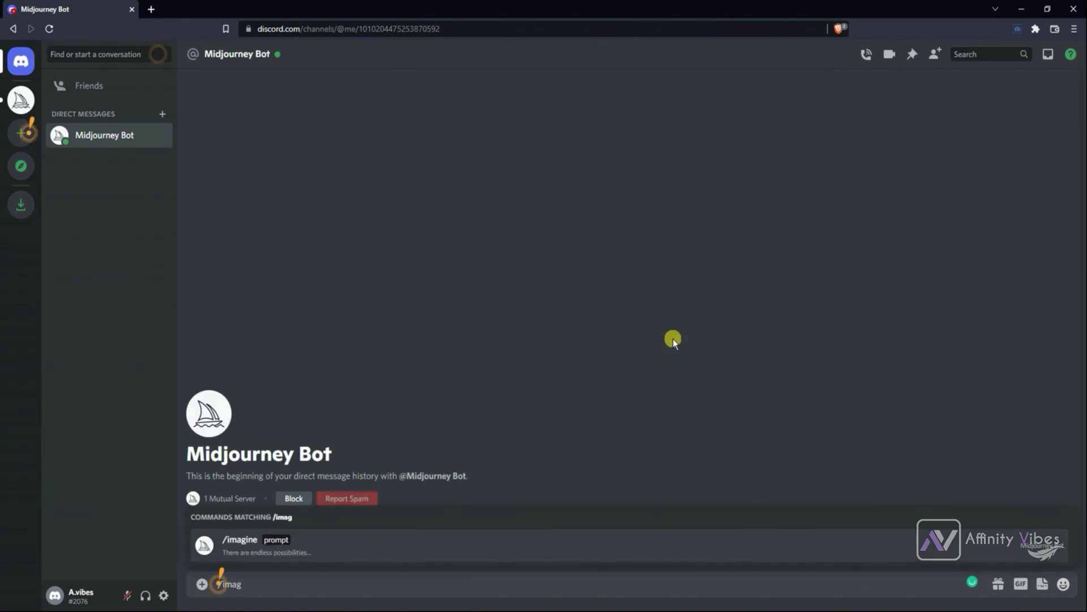
{"action": "left_click", "coordinate": [257, 545]}
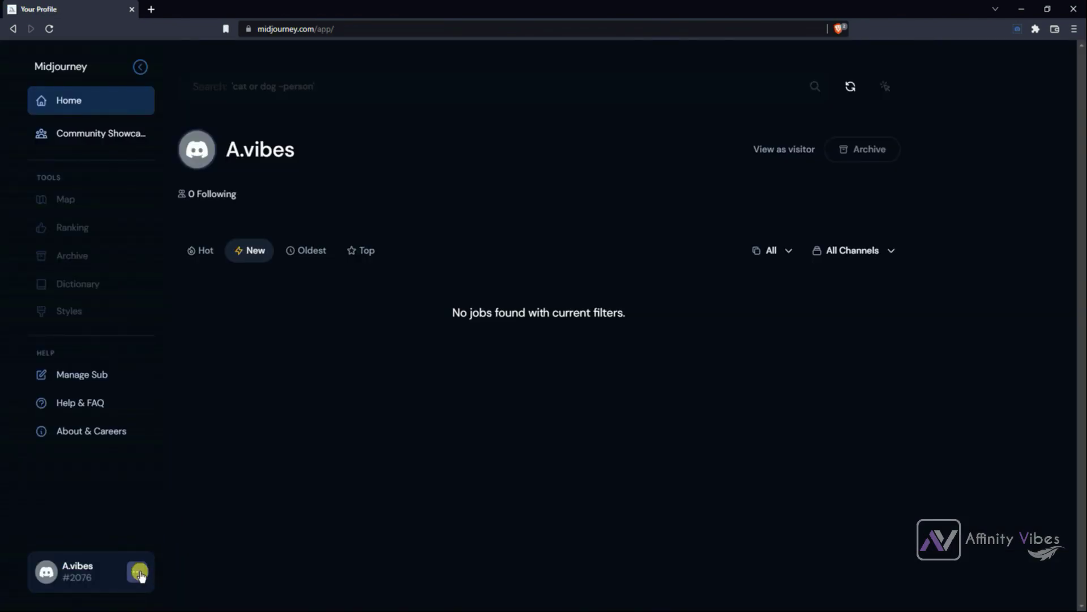
Open the plan management page of the Midjourney account and compare the Basic and Standard Membership offers
{"action": "left_click", "coordinate": [136, 572]}
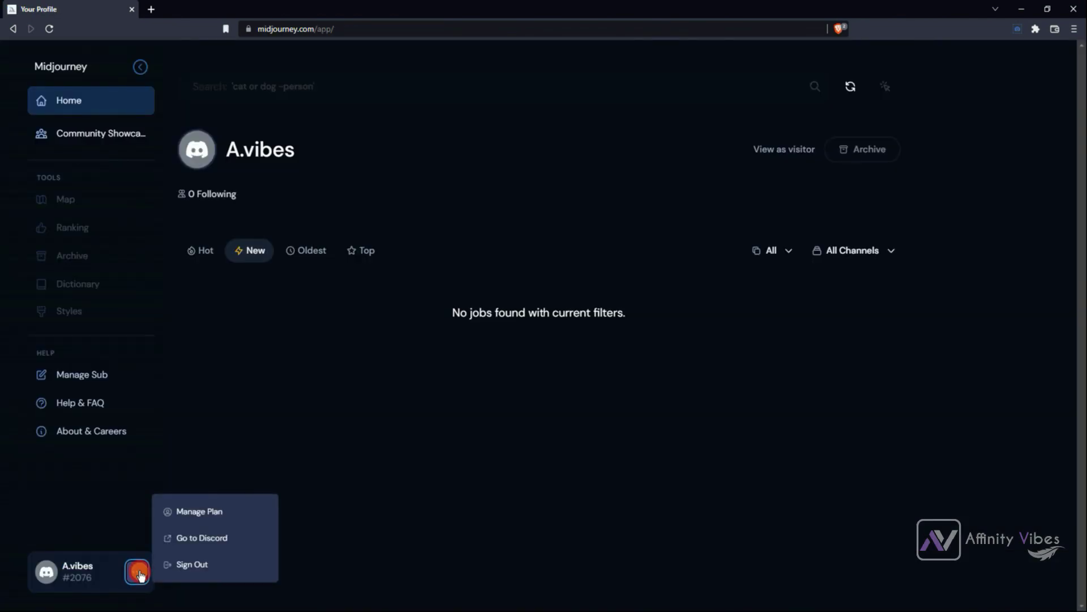
{"action": "left_click", "coordinate": [220, 515]}
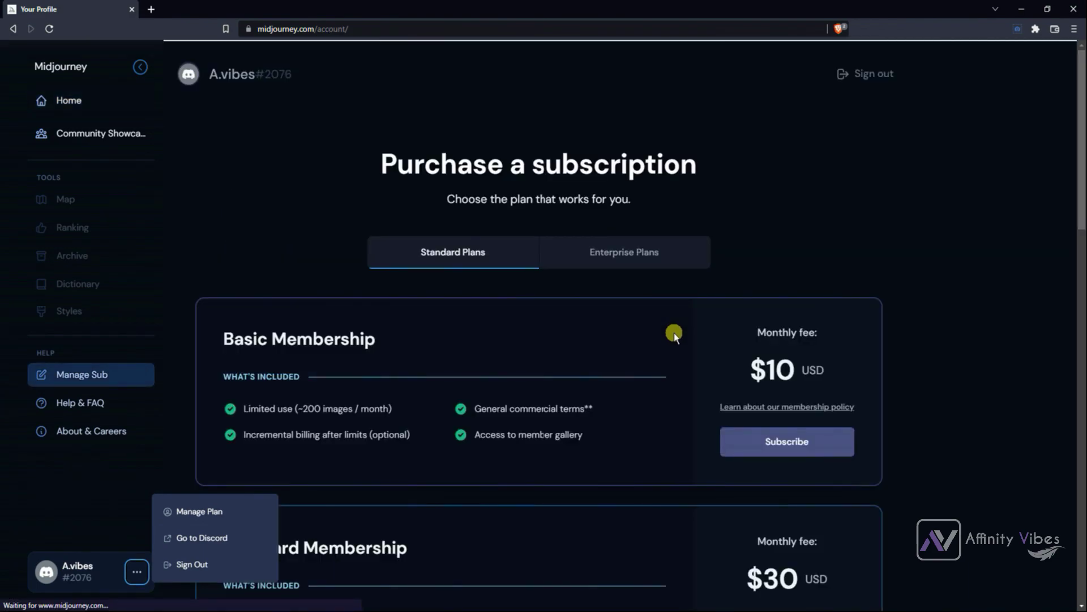
{"action": "left_click", "coordinate": [936, 239]}
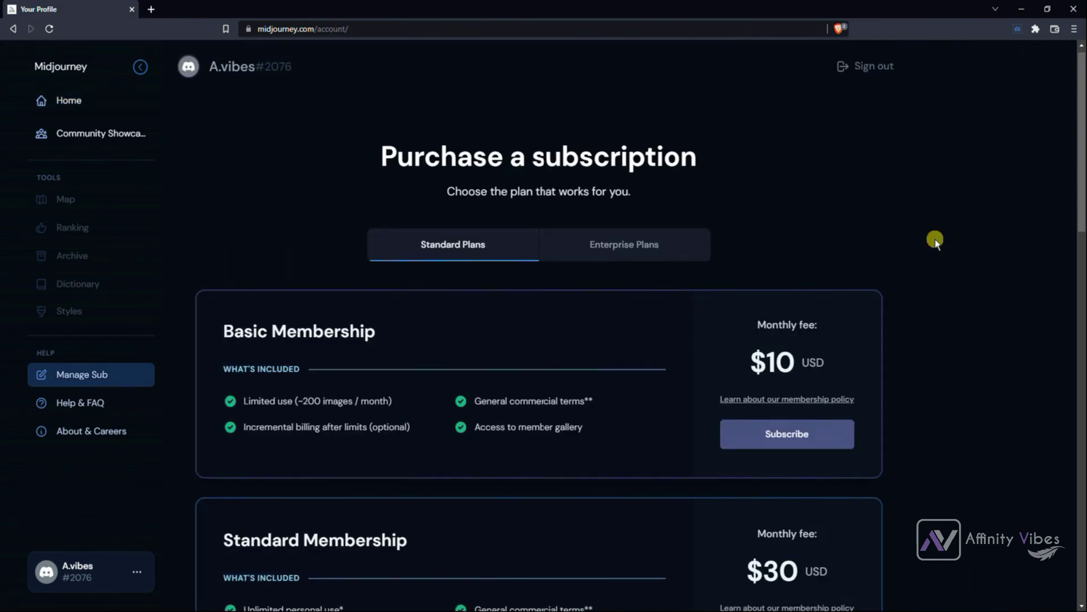
{"action": "scroll", "coordinate": [936, 239], "scroll_direction": "down", "scroll_amount": 2}
{"action": "scroll", "coordinate": [935, 239], "scroll_direction": "up", "scroll_amount": 1}
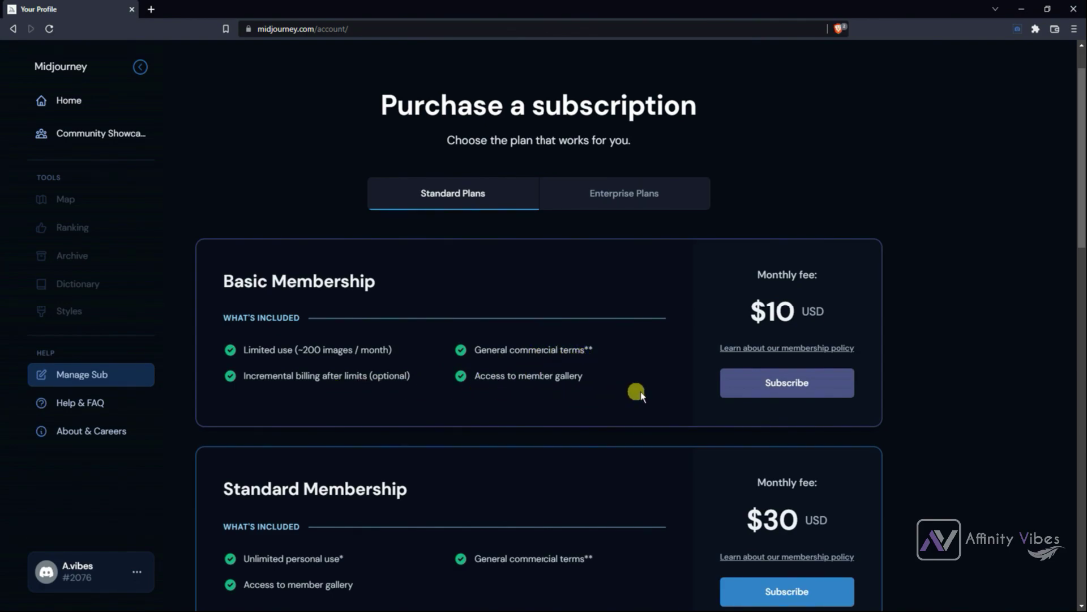
{"action": "scroll", "coordinate": [887, 392], "scroll_direction": "down", "scroll_amount": 4}
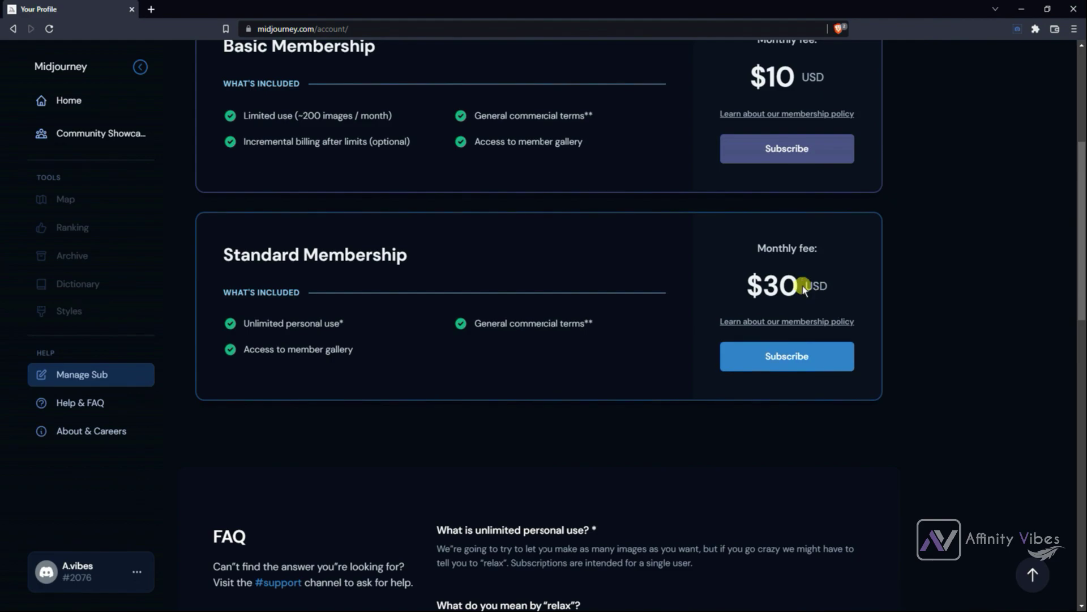
{"action": "scroll", "coordinate": [886, 270], "scroll_direction": "up", "scroll_amount": 3}
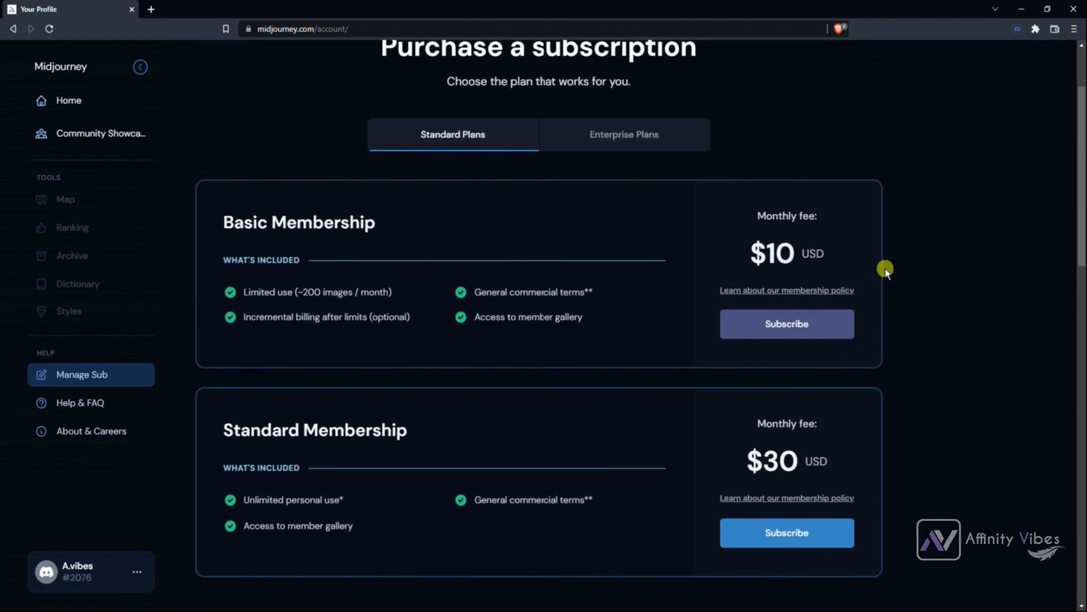
Examine the Corporate Membership under the enterprise plans and its FAQ, and return to the standard plans
{"action": "left_click", "coordinate": [577, 138]}
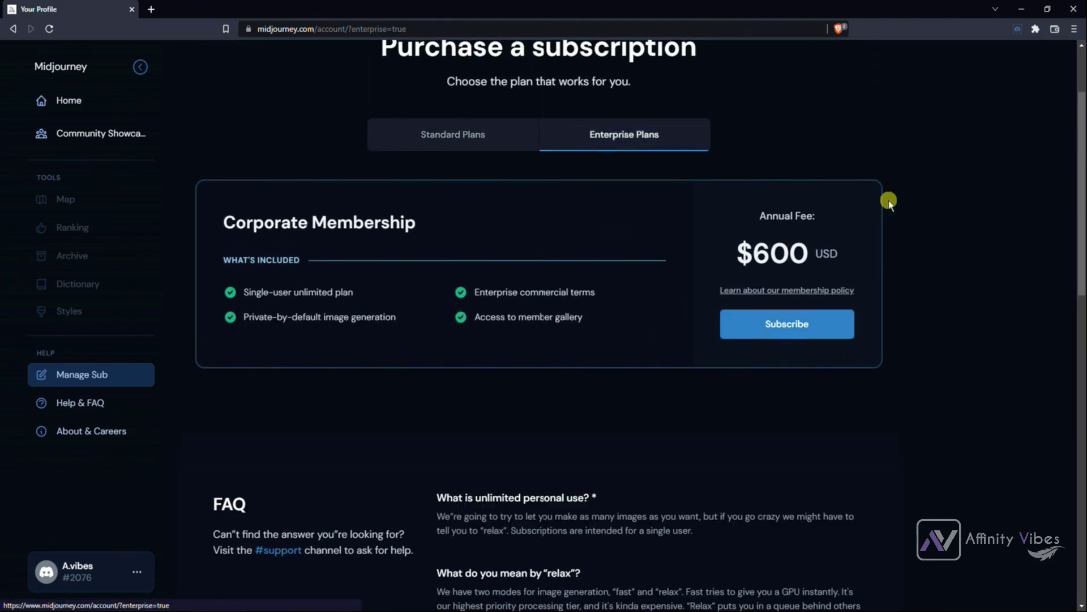
{"action": "scroll", "coordinate": [925, 221], "scroll_direction": "down", "scroll_amount": 1}
{"action": "scroll", "coordinate": [925, 221], "scroll_direction": "down", "scroll_amount": 1}
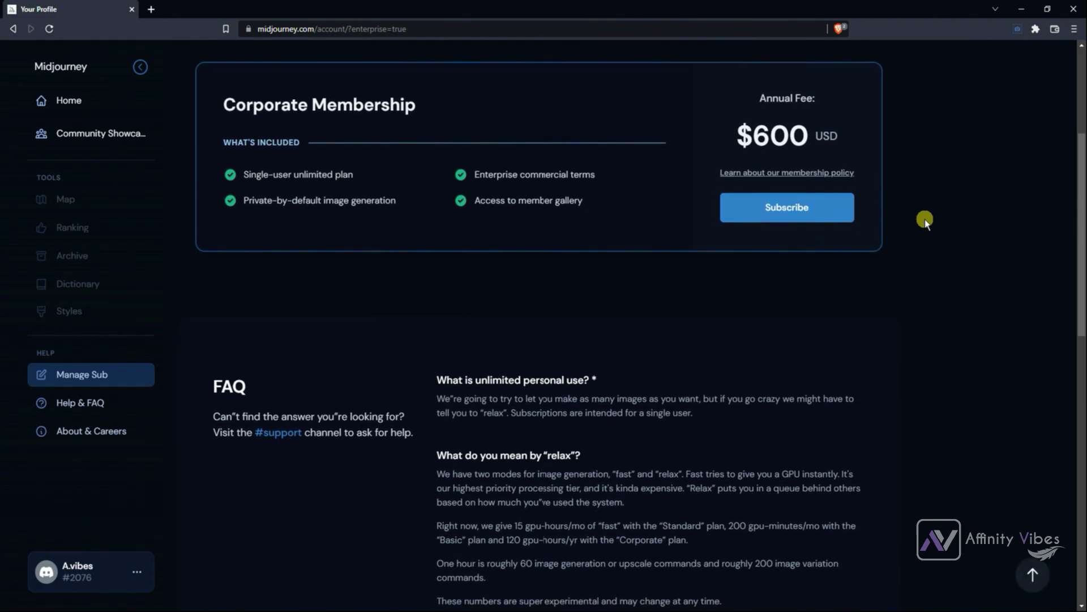
{"action": "scroll", "coordinate": [924, 221], "scroll_direction": "up", "scroll_amount": 2}
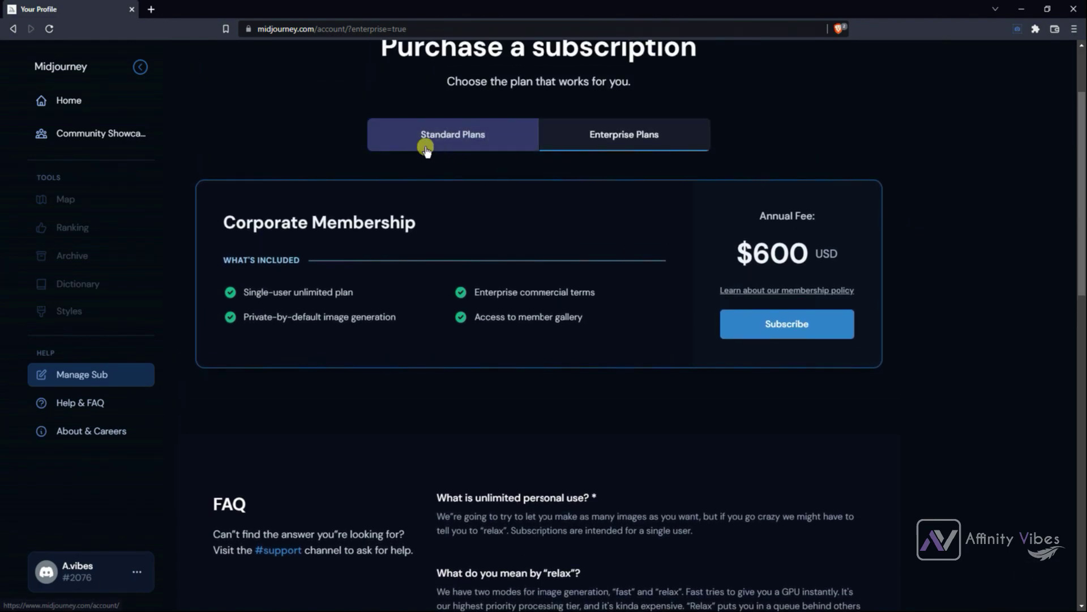
{"action": "left_click", "coordinate": [426, 148]}
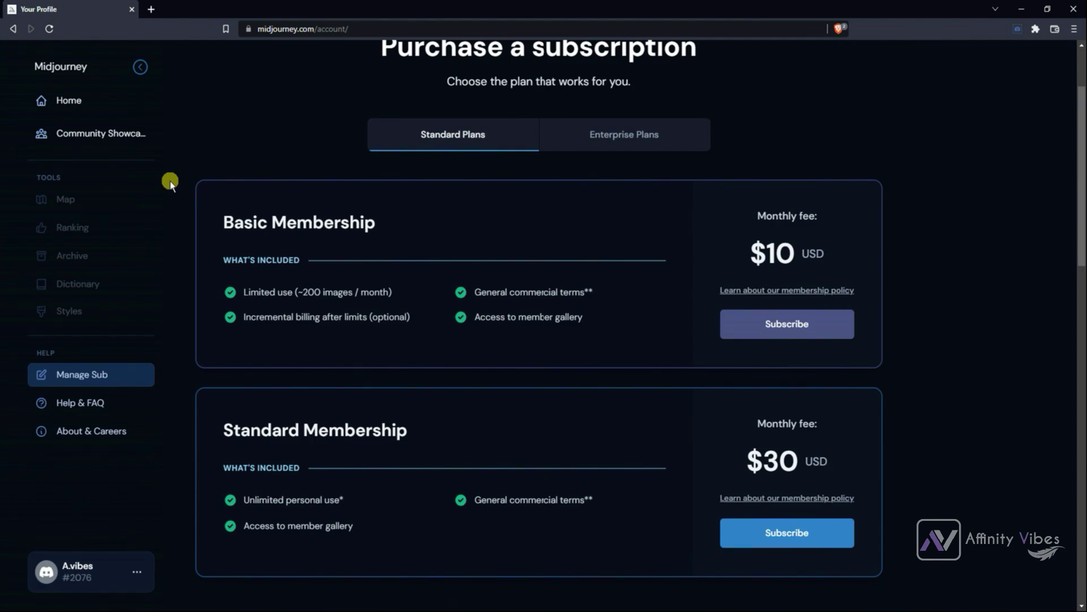
Open the Community Showcase, look over the recent images, and read the prompt of the carved portal image
{"action": "left_click", "coordinate": [111, 134]}
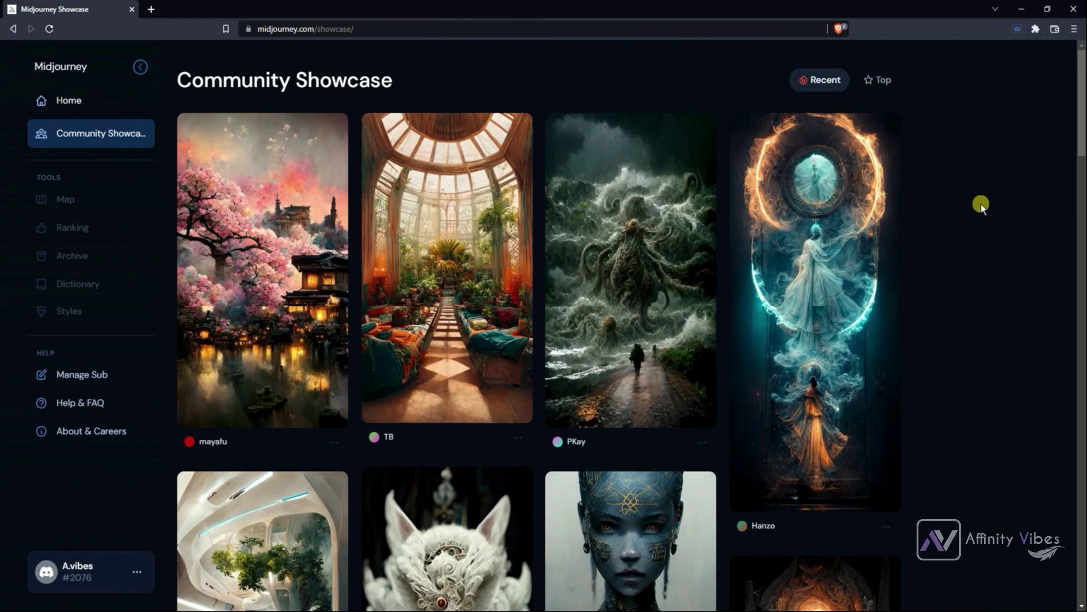
{"action": "scroll", "coordinate": [981, 205], "scroll_direction": "down", "scroll_amount": 1}
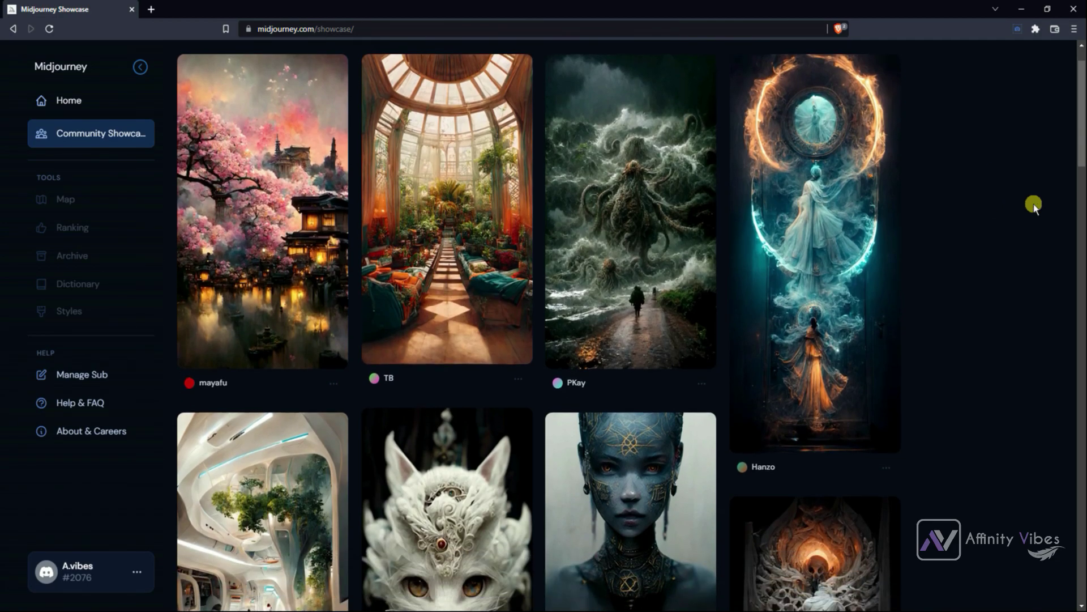
{"action": "scroll", "coordinate": [1032, 205], "scroll_direction": "down", "scroll_amount": 2}
{"action": "left_click_drag", "start_coordinate": [1081, 205], "coordinate": [1082, 91]}
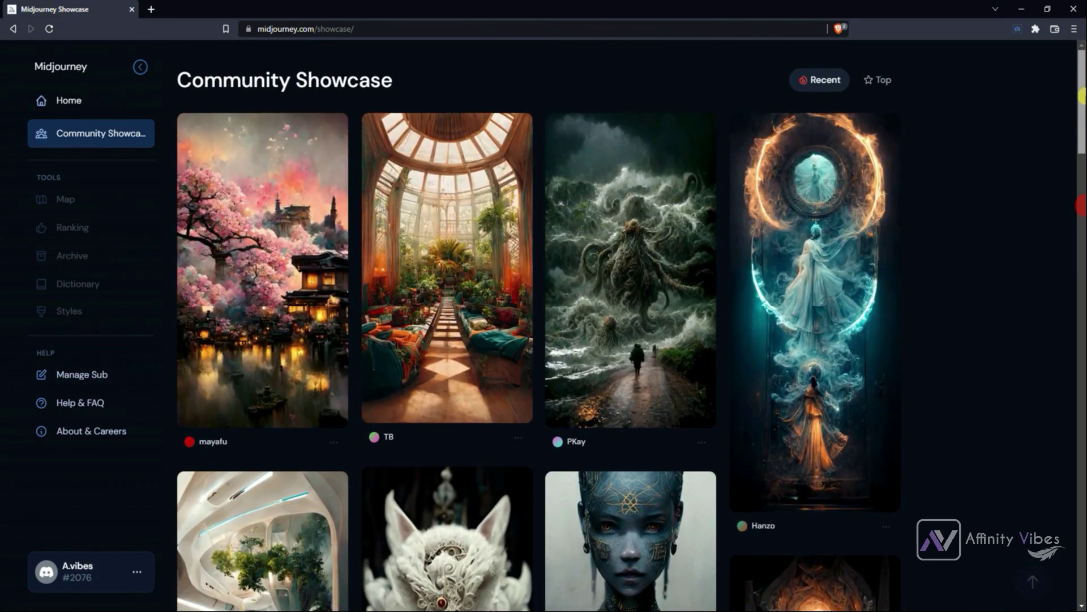
{"action": "scroll", "coordinate": [1062, 191], "scroll_direction": "down", "scroll_amount": 2}
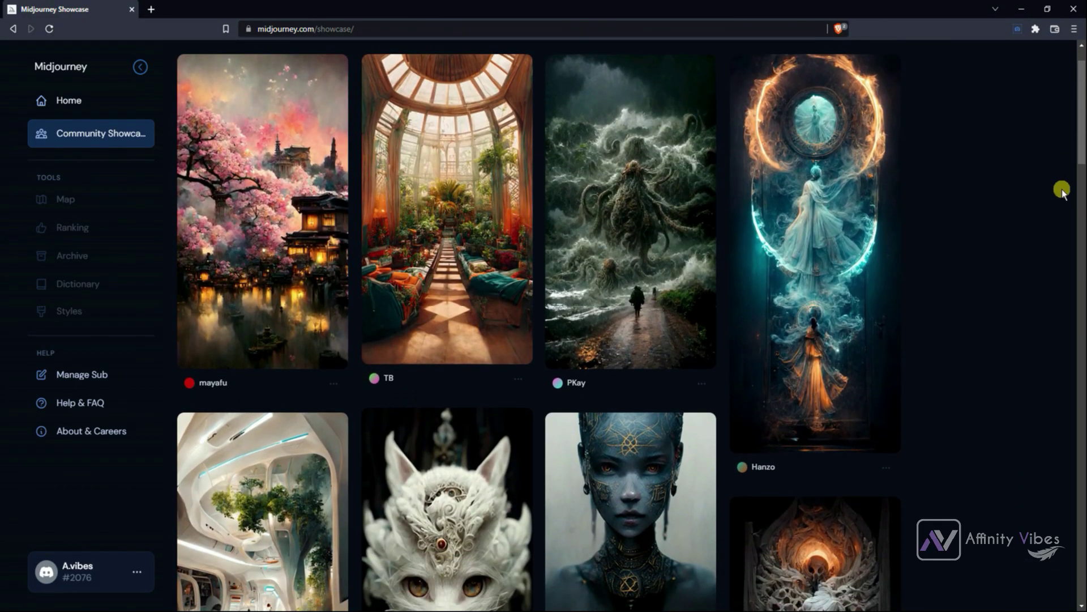
{"action": "scroll", "coordinate": [1062, 190], "scroll_direction": "down", "scroll_amount": 4}
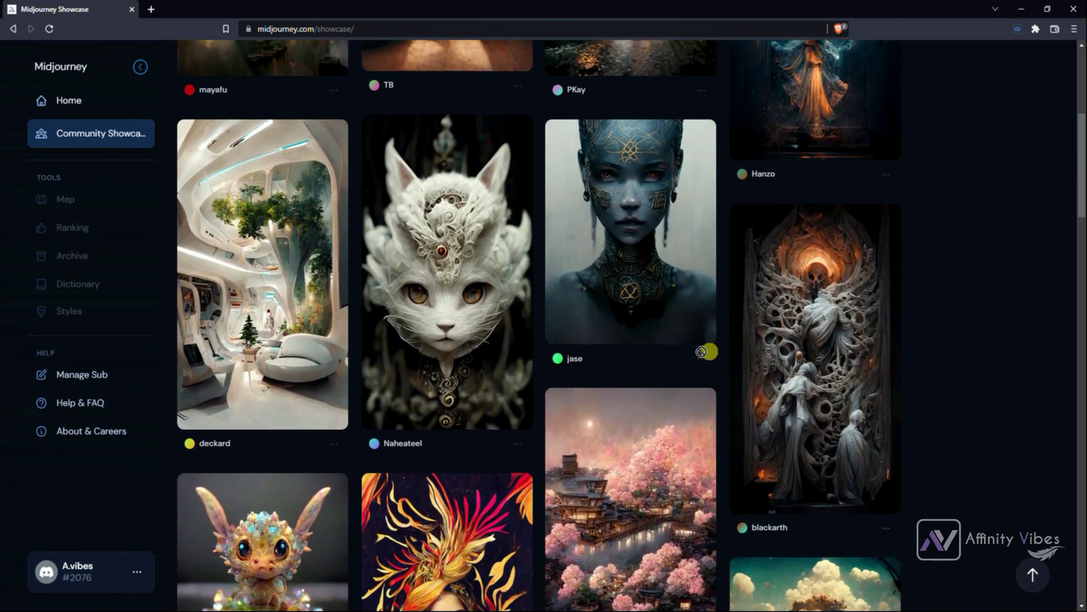
{"action": "mouse_move", "coordinate": [428, 340]}
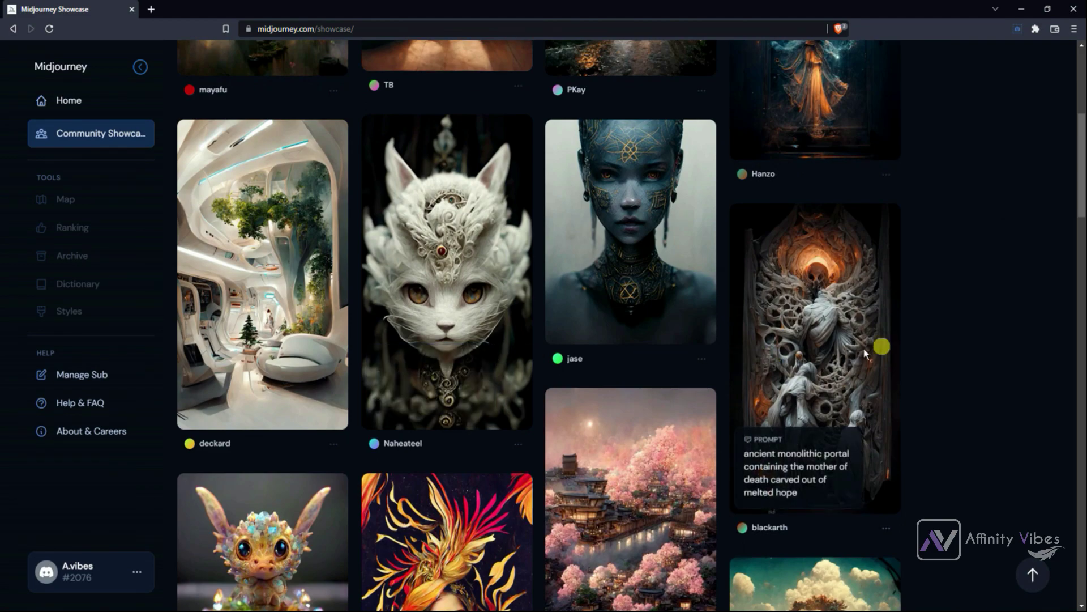
Browse further through the showcase images and read the prompt of the red-draped skull figure
{"action": "scroll", "coordinate": [954, 335], "scroll_direction": "down", "scroll_amount": 1}
{"action": "scroll", "coordinate": [954, 335], "scroll_direction": "down", "scroll_amount": 5}
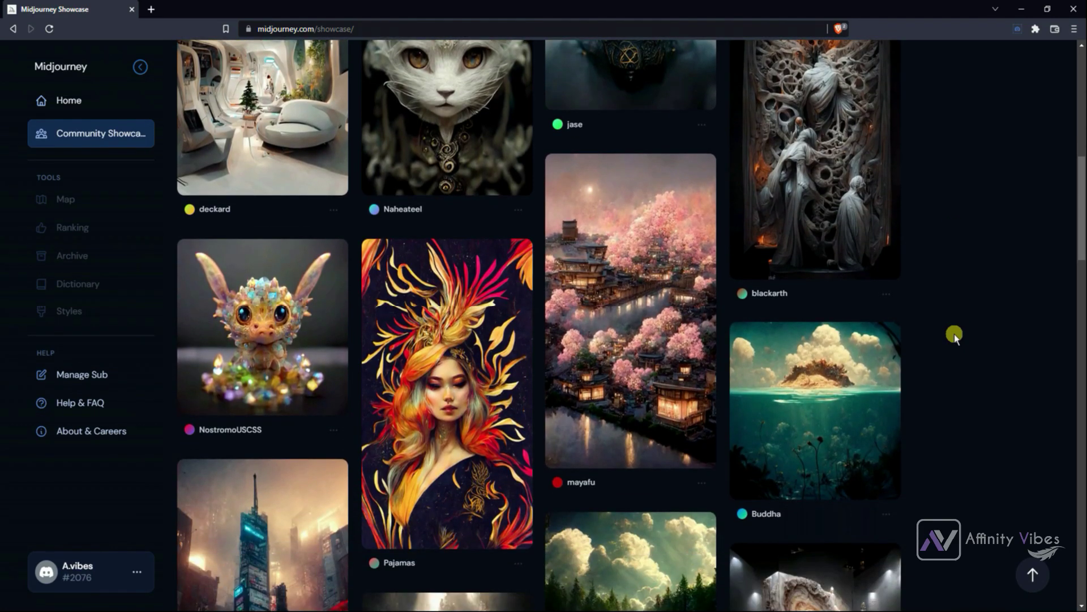
{"action": "scroll", "coordinate": [954, 335], "scroll_direction": "down", "scroll_amount": 4}
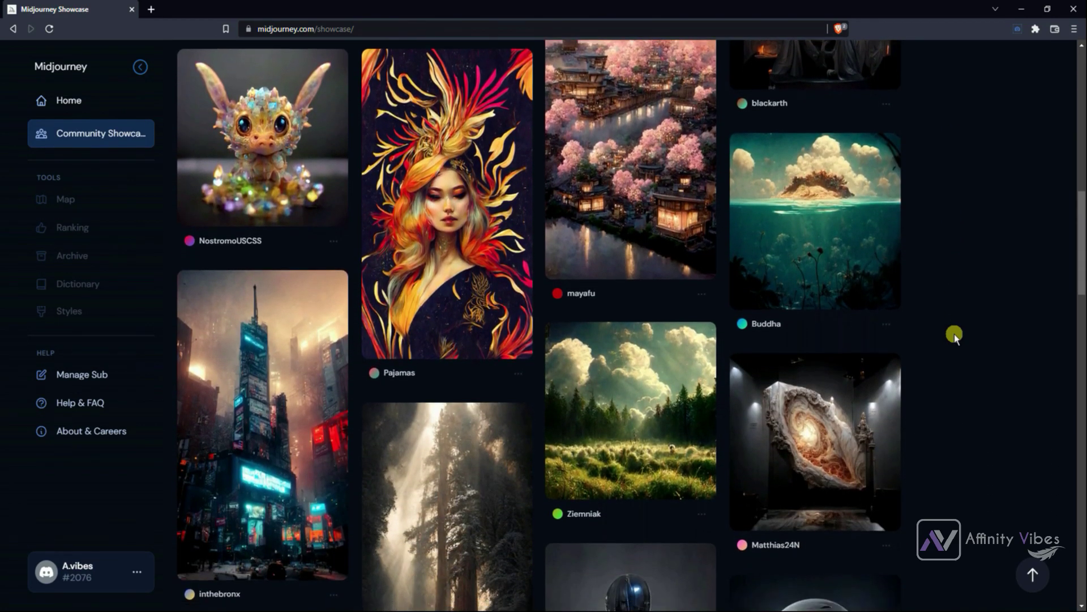
{"action": "scroll", "coordinate": [954, 335], "scroll_direction": "down", "scroll_amount": 5}
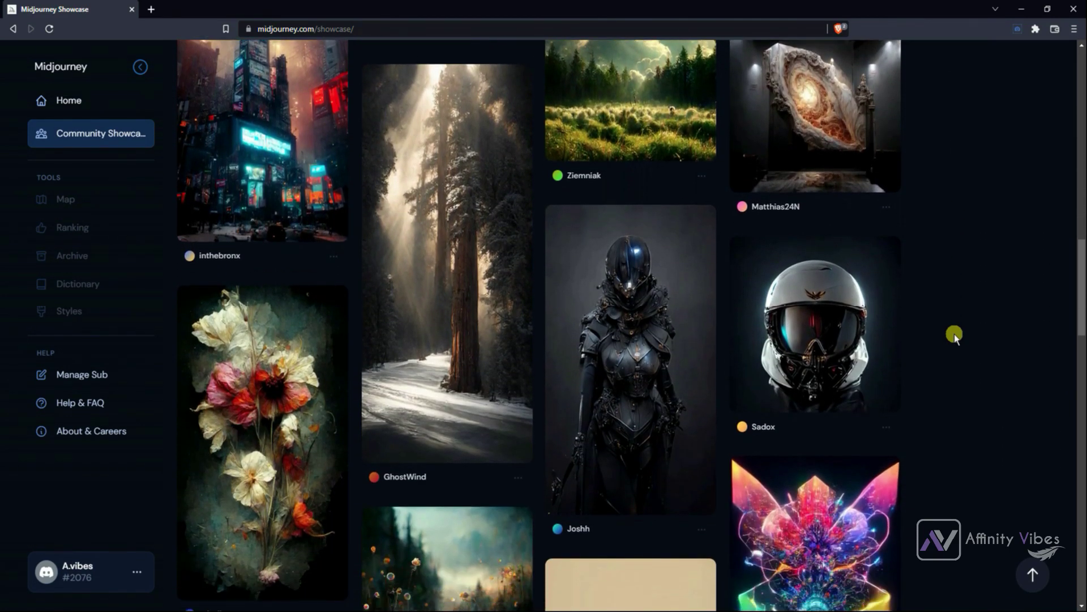
{"action": "scroll", "coordinate": [984, 331], "scroll_direction": "down", "scroll_amount": 8}
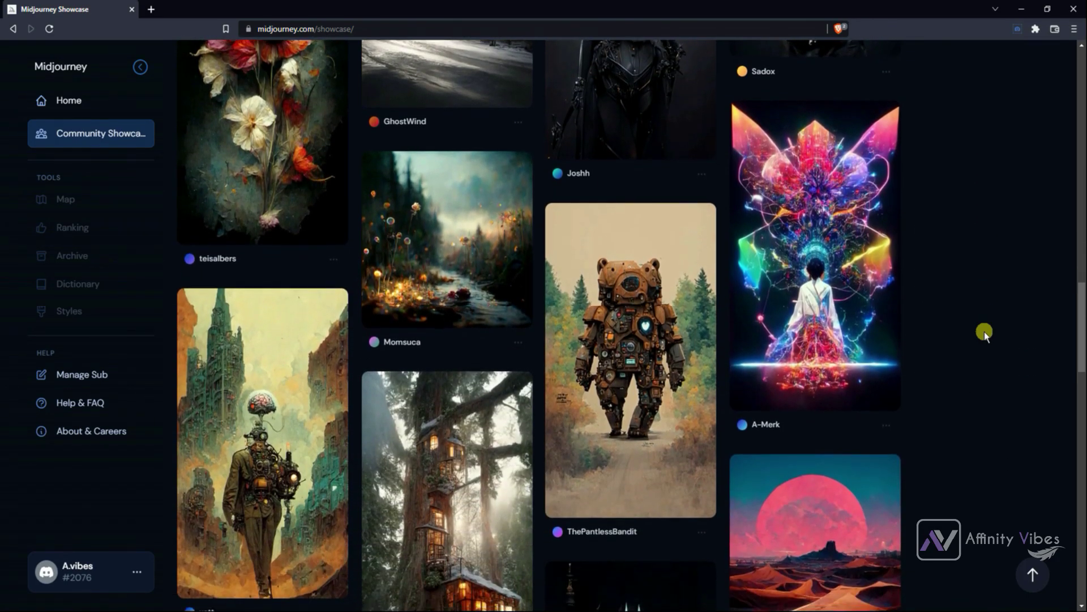
{"action": "scroll", "coordinate": [984, 331], "scroll_direction": "down", "scroll_amount": 6}
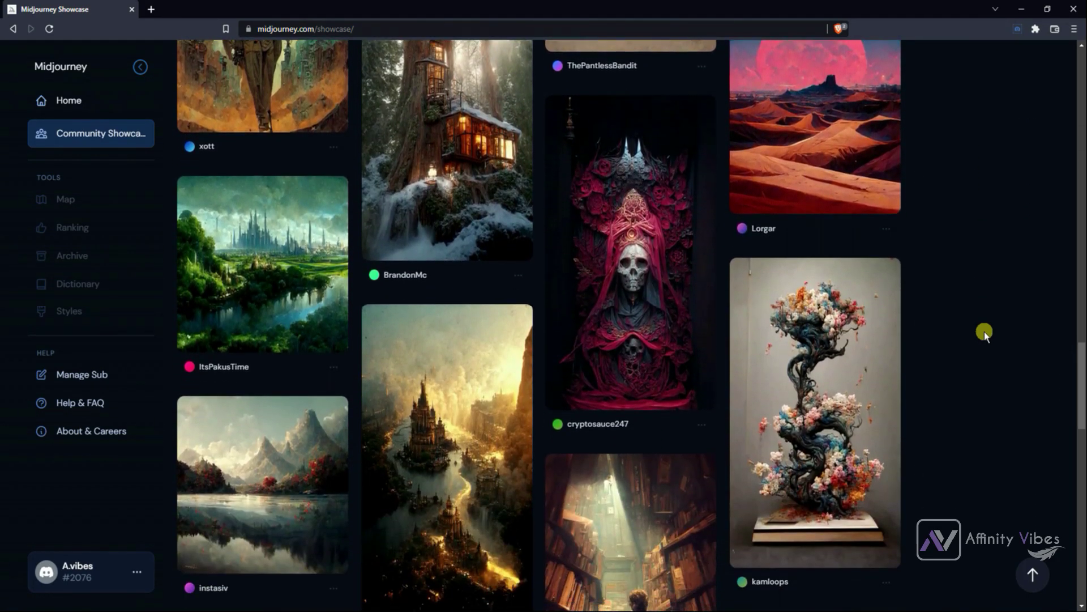
{"action": "scroll", "coordinate": [657, 295], "scroll_direction": "up", "scroll_amount": 1}
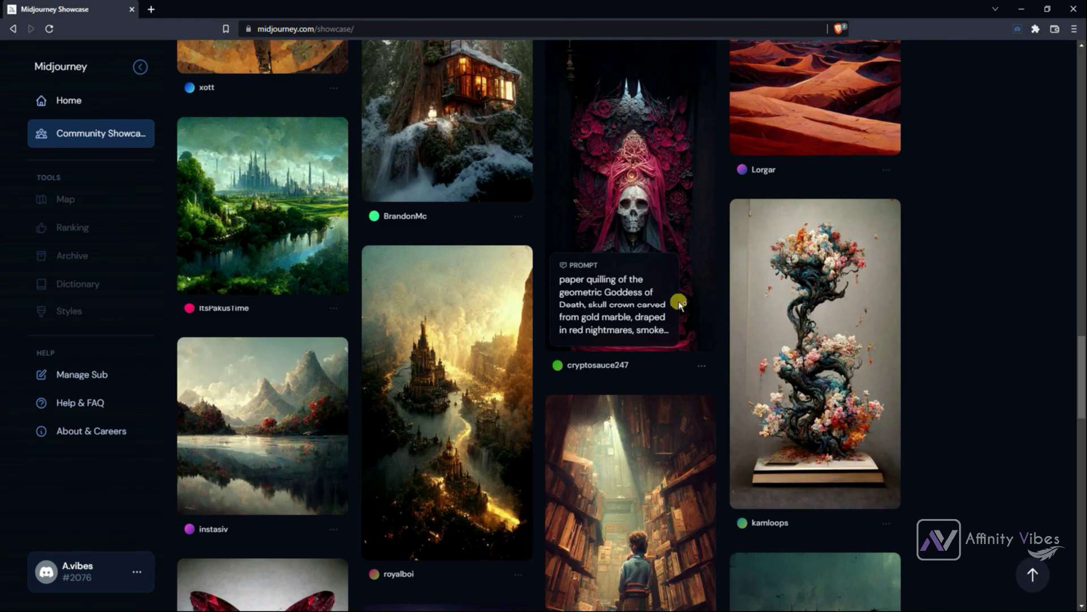
Read the prompts of the flowering tree sculpture and of the boy standing in the old library
{"action": "scroll", "coordinate": [680, 303], "scroll_direction": "down", "scroll_amount": 2}
{"action": "scroll", "coordinate": [970, 300], "scroll_direction": "down", "scroll_amount": 1}
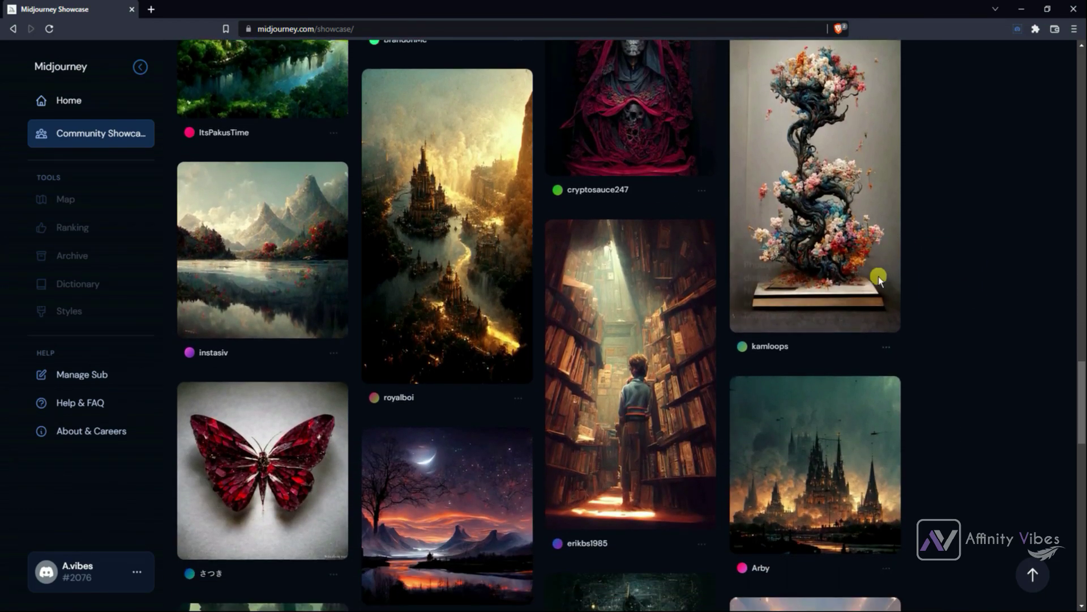
{"action": "mouse_move", "coordinate": [878, 278]}
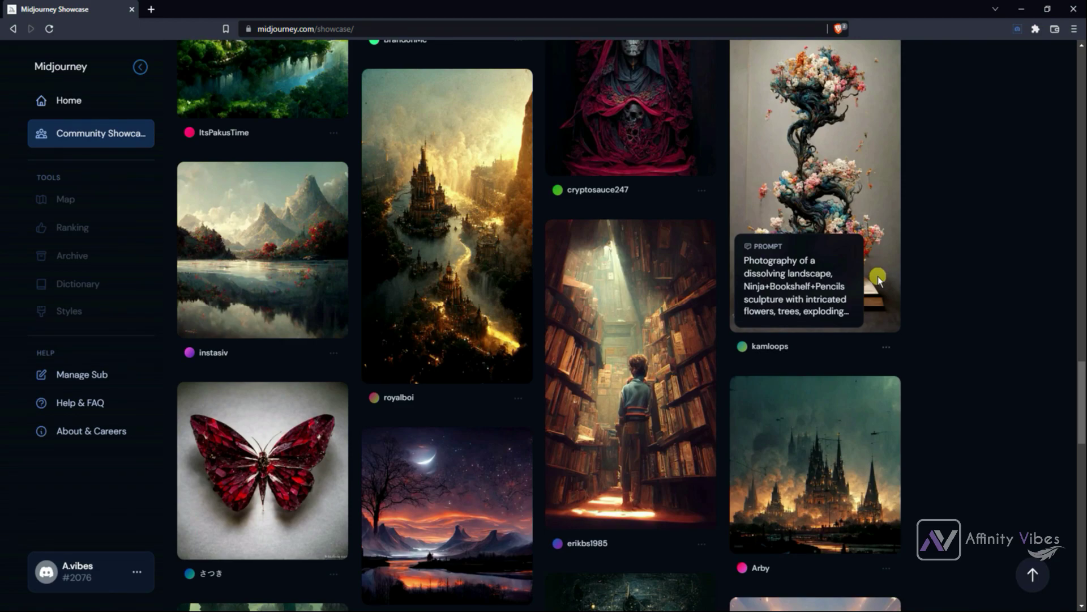
{"action": "scroll", "coordinate": [949, 274], "scroll_direction": "down", "scroll_amount": 3}
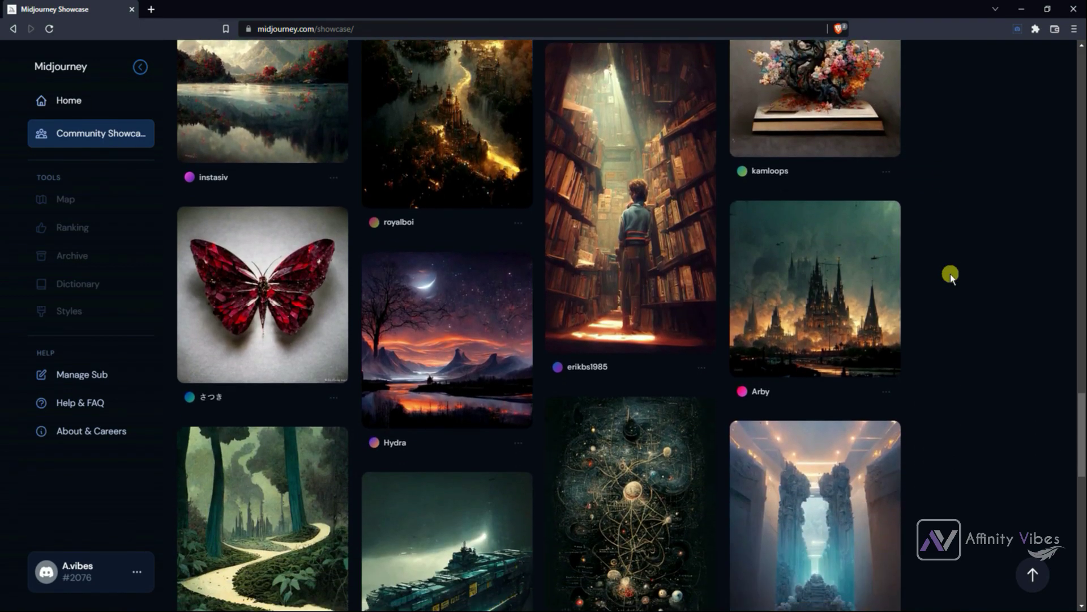
{"action": "mouse_move", "coordinate": [661, 273]}
{"action": "scroll", "coordinate": [661, 273], "scroll_direction": "up", "scroll_amount": 1}
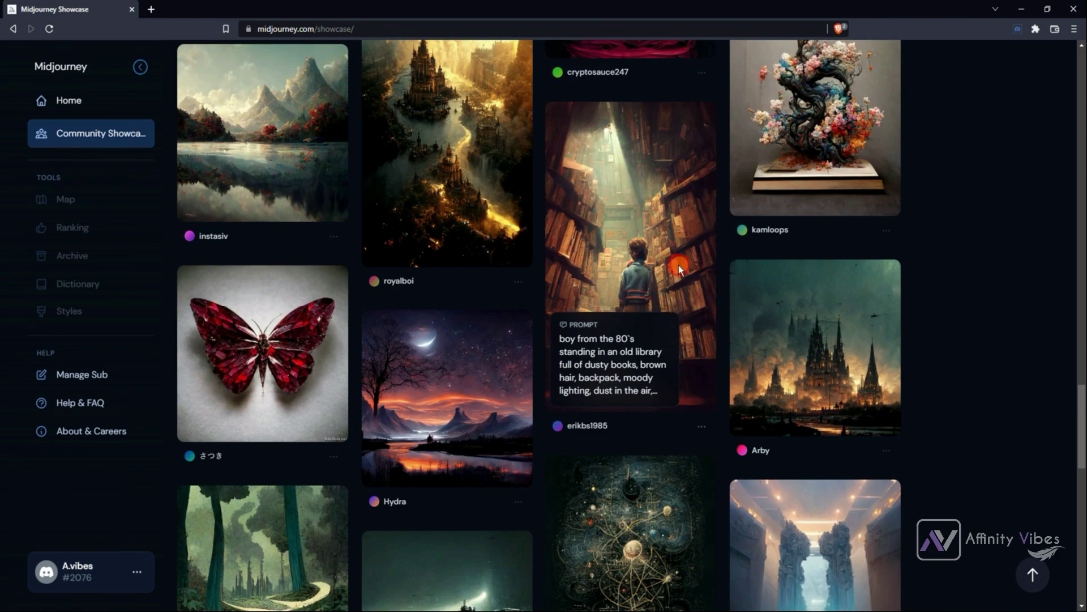
Look through the remaining showcase images below the library picture
{"action": "scroll", "coordinate": [1073, 275], "scroll_direction": "down", "scroll_amount": 5}
{"action": "scroll", "coordinate": [1073, 275], "scroll_direction": "down", "scroll_amount": 2}
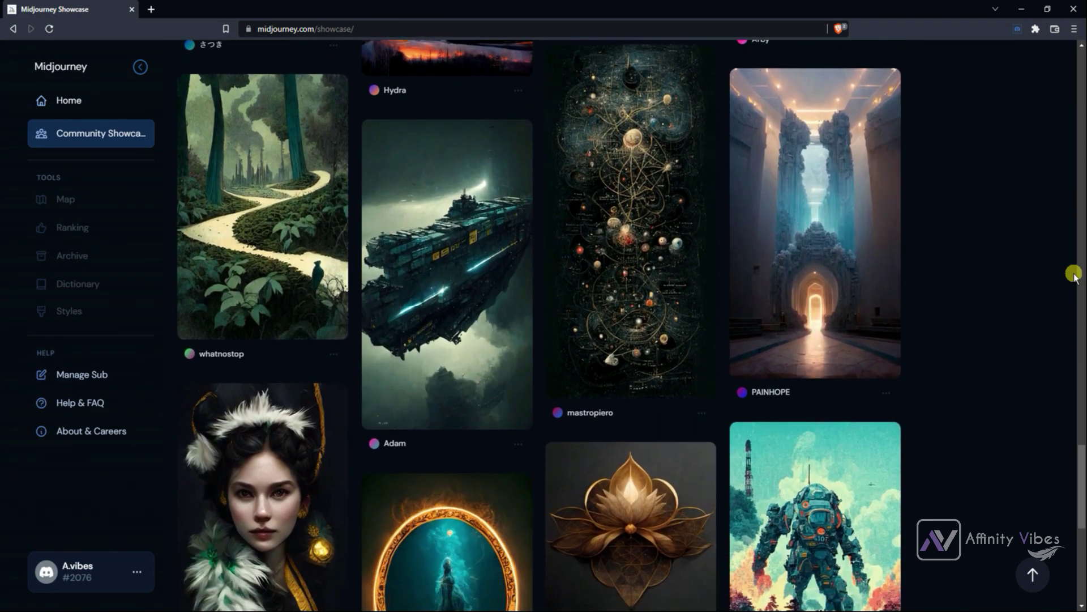
{"action": "scroll", "coordinate": [1074, 275], "scroll_direction": "down", "scroll_amount": 1}
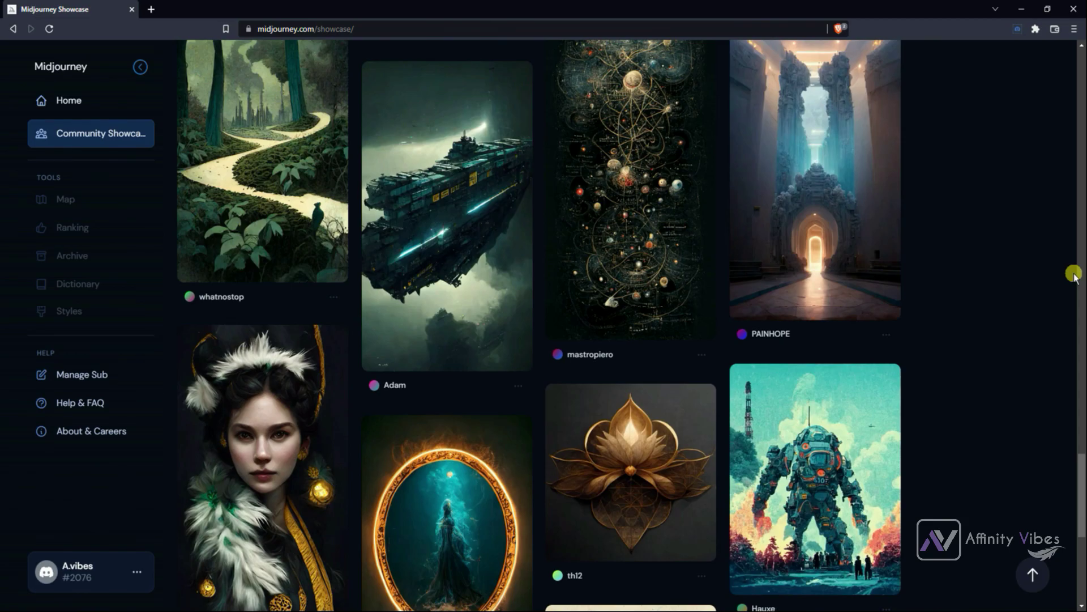
{"action": "scroll", "coordinate": [1073, 275], "scroll_direction": "down", "scroll_amount": 5}
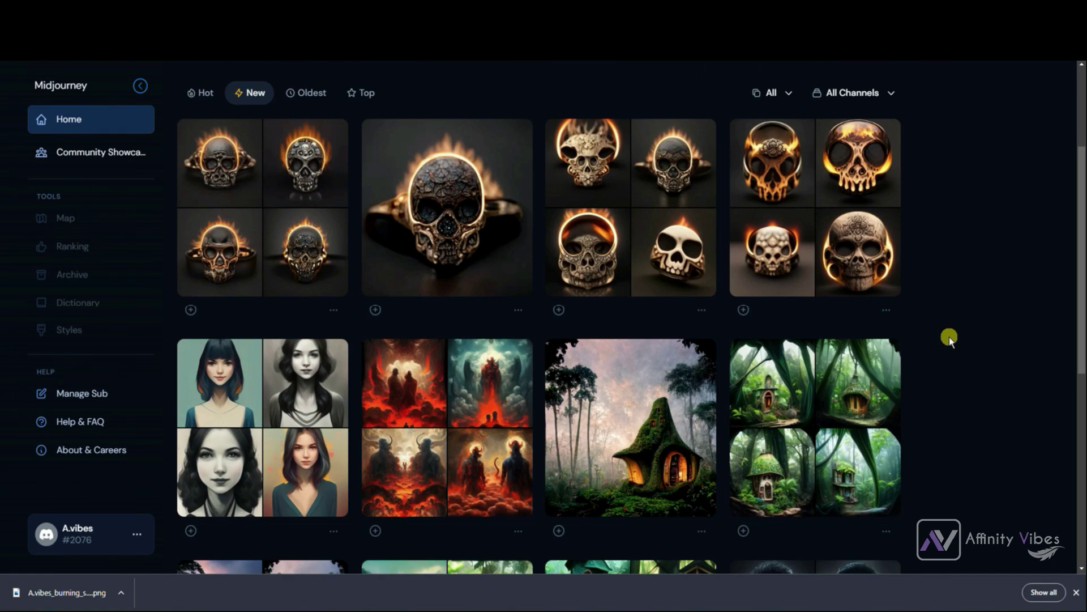
Review all the account's own generated images on the Home page, from the skull rings to the oldest portraits
{"action": "scroll", "coordinate": [949, 338], "scroll_direction": "down", "scroll_amount": 4}
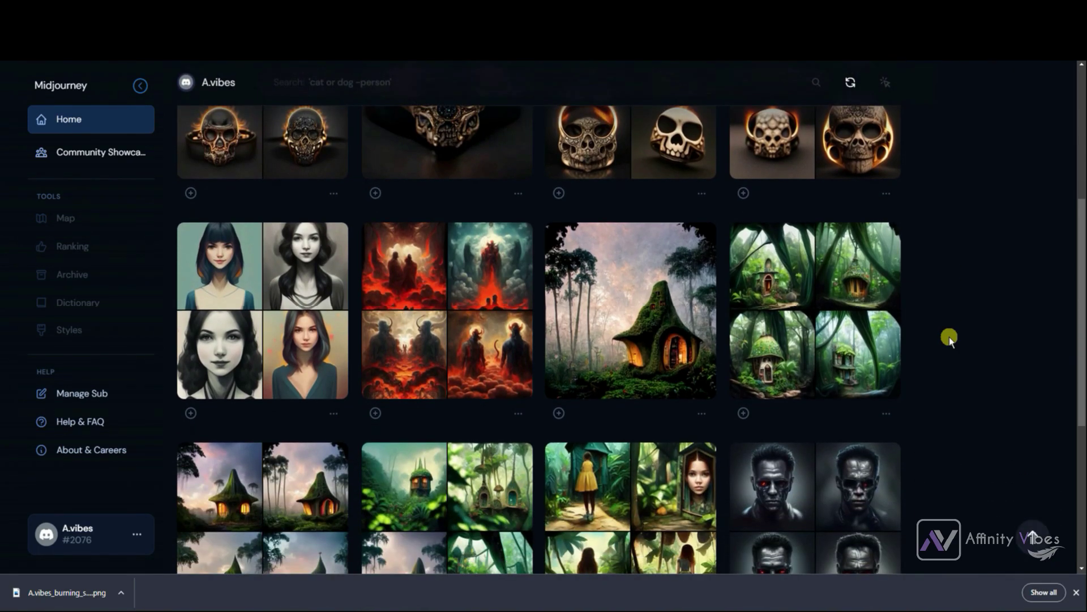
{"action": "scroll", "coordinate": [949, 338], "scroll_direction": "down", "scroll_amount": 1}
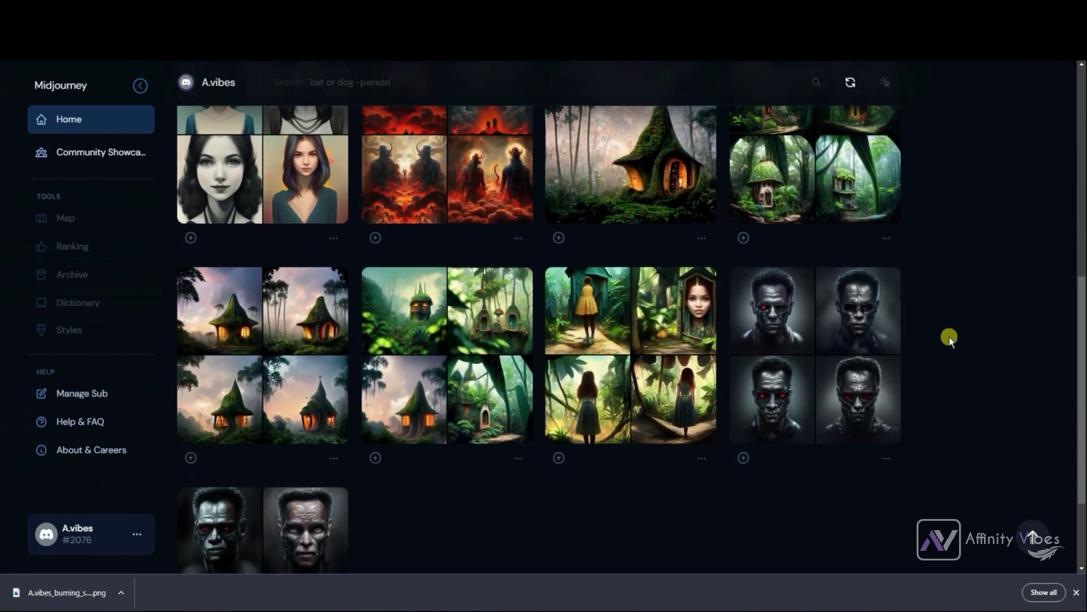
{"action": "scroll", "coordinate": [949, 339], "scroll_direction": "down", "scroll_amount": 1}
{"action": "scroll", "coordinate": [949, 339], "scroll_direction": "up", "scroll_amount": 3}
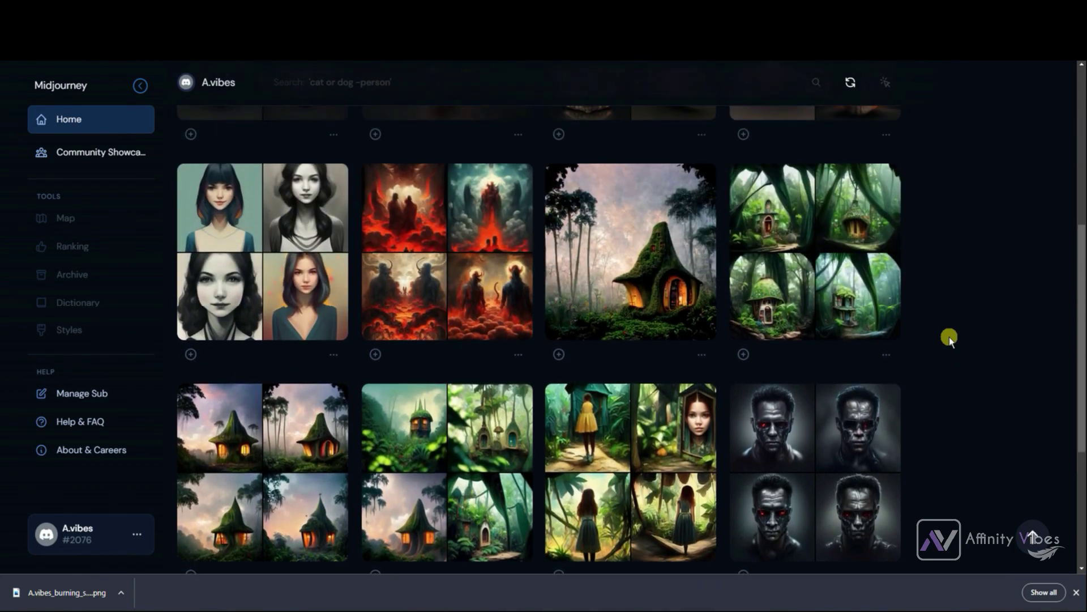
{"action": "scroll", "coordinate": [949, 338], "scroll_direction": "up", "scroll_amount": 5}
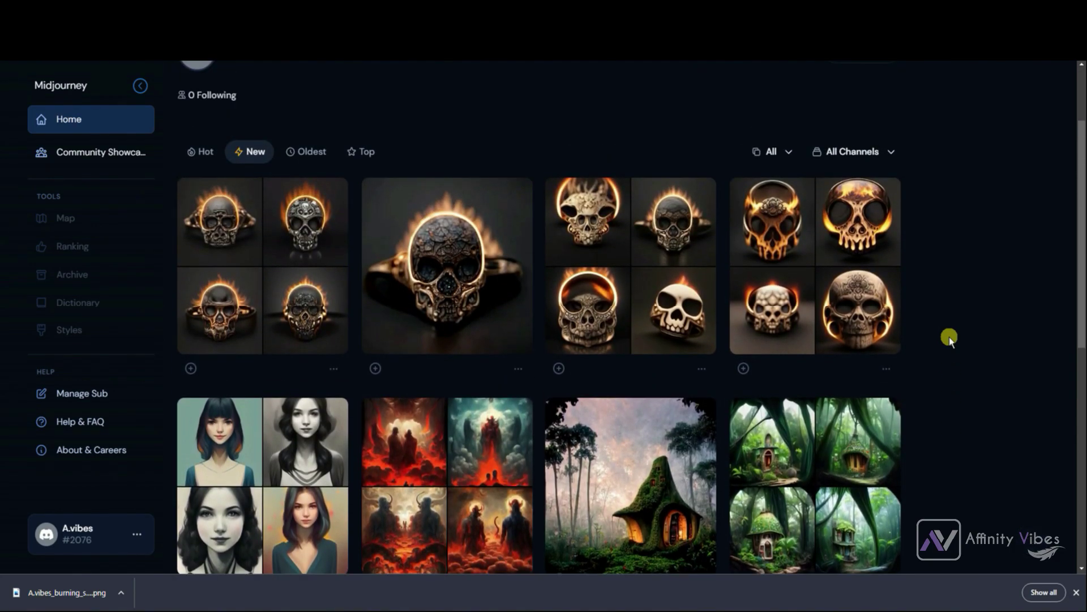
{"action": "scroll", "coordinate": [949, 338], "scroll_direction": "down", "scroll_amount": 3}
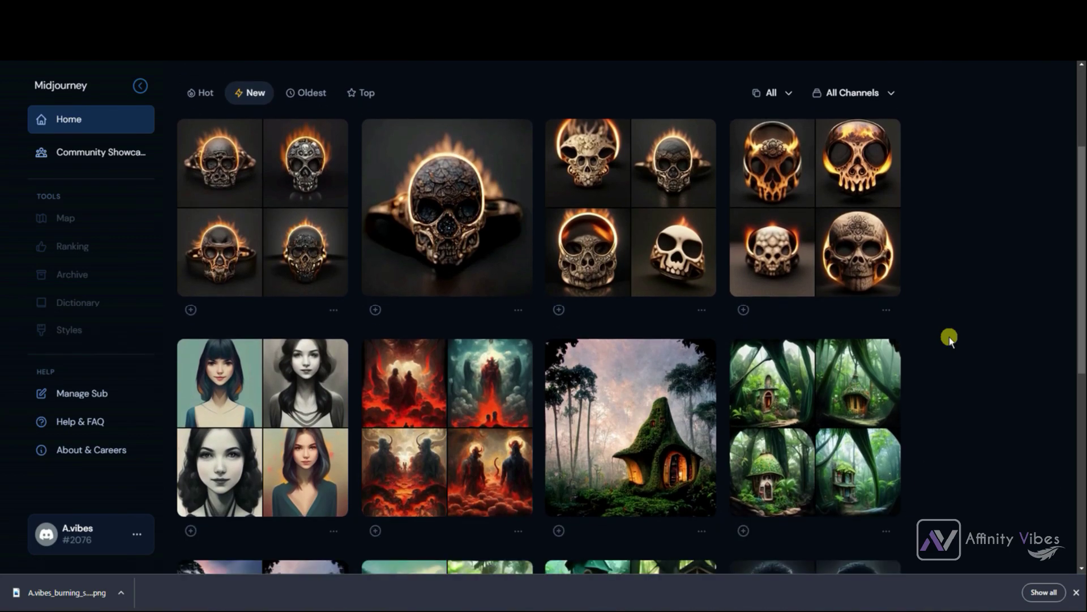
{"action": "scroll", "coordinate": [949, 338], "scroll_direction": "down", "scroll_amount": 4}
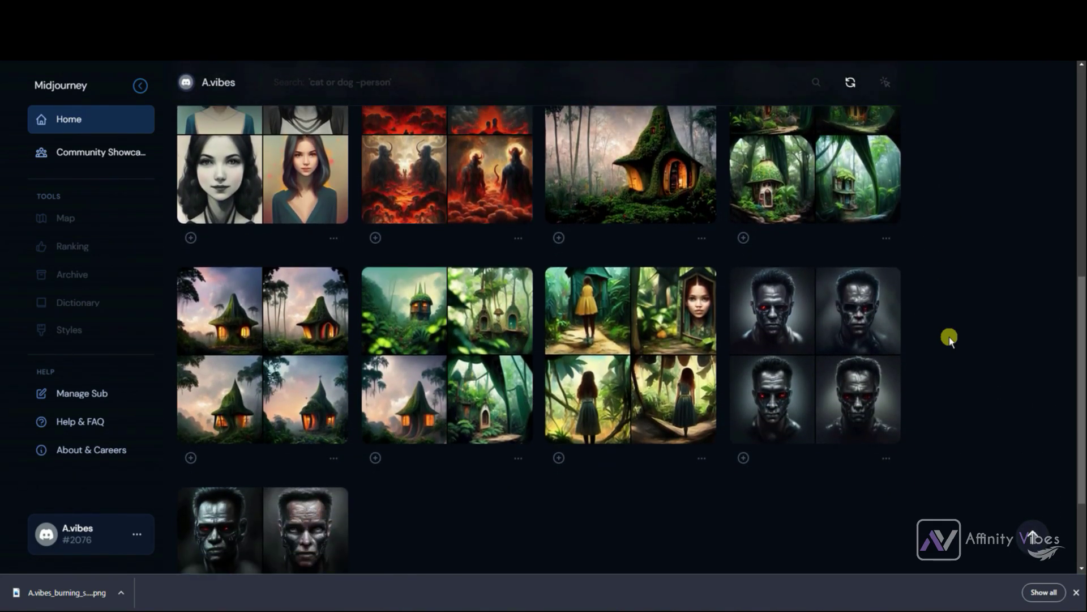
Look over the oldest portraits at the end of the Home page and return to the newest images
{"action": "scroll", "coordinate": [949, 338], "scroll_direction": "down", "scroll_amount": 2}
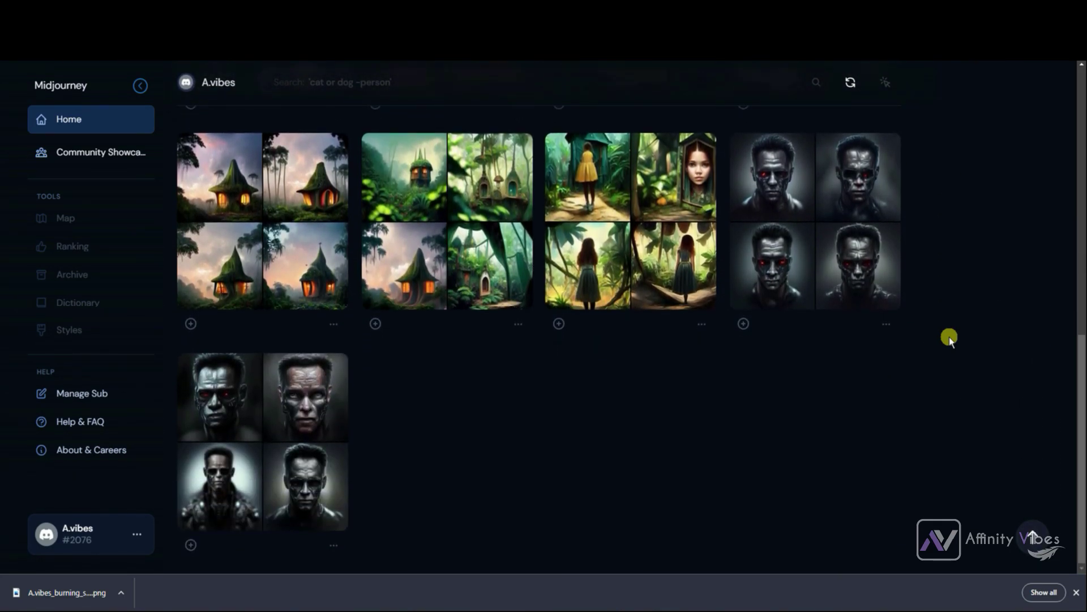
{"action": "scroll", "coordinate": [949, 338], "scroll_direction": "up", "scroll_amount": 4}
{"action": "scroll", "coordinate": [949, 339], "scroll_direction": "up", "scroll_amount": 6}
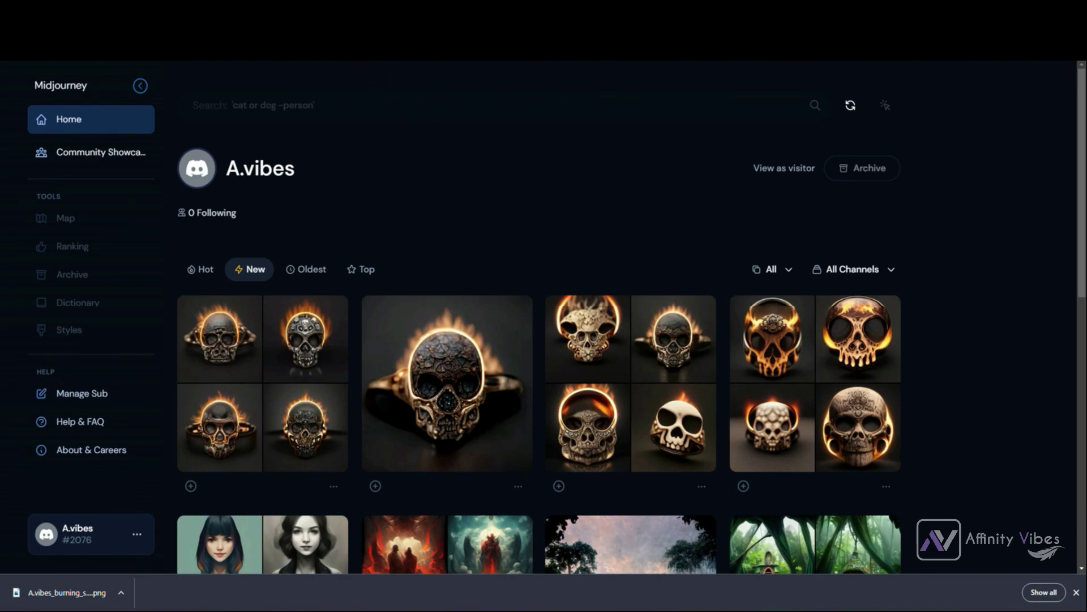
Switch to the Discord newbies-38 channel and generate images with the /imagine prompt "last life on the earth, dark atmosphere, hyperrealism, hell, skulls,"
{"action": "key", "text": "ctrl+Tab"}
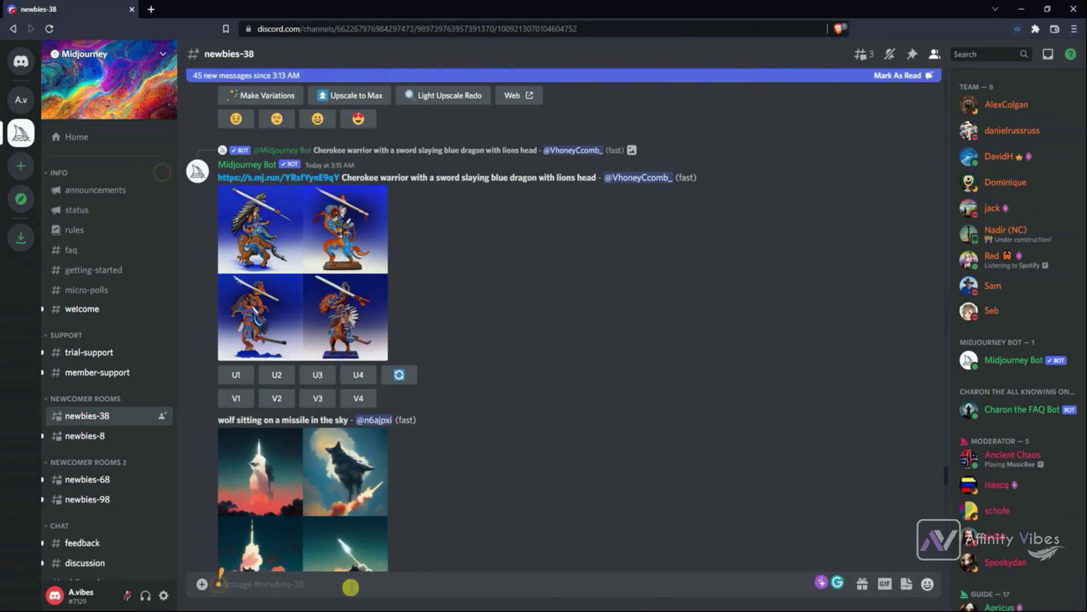
{"action": "type", "text": "/ima"}
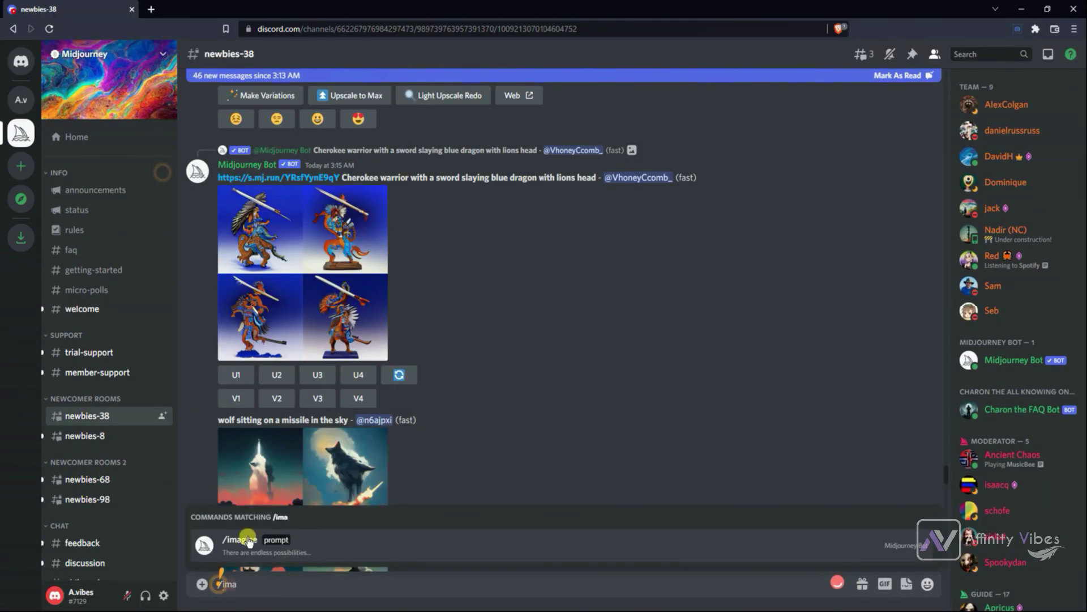
{"action": "left_click", "coordinate": [247, 541]}
{"action": "type", "text": "last life on the earth, dark atmosphere, hyperrealism,"}
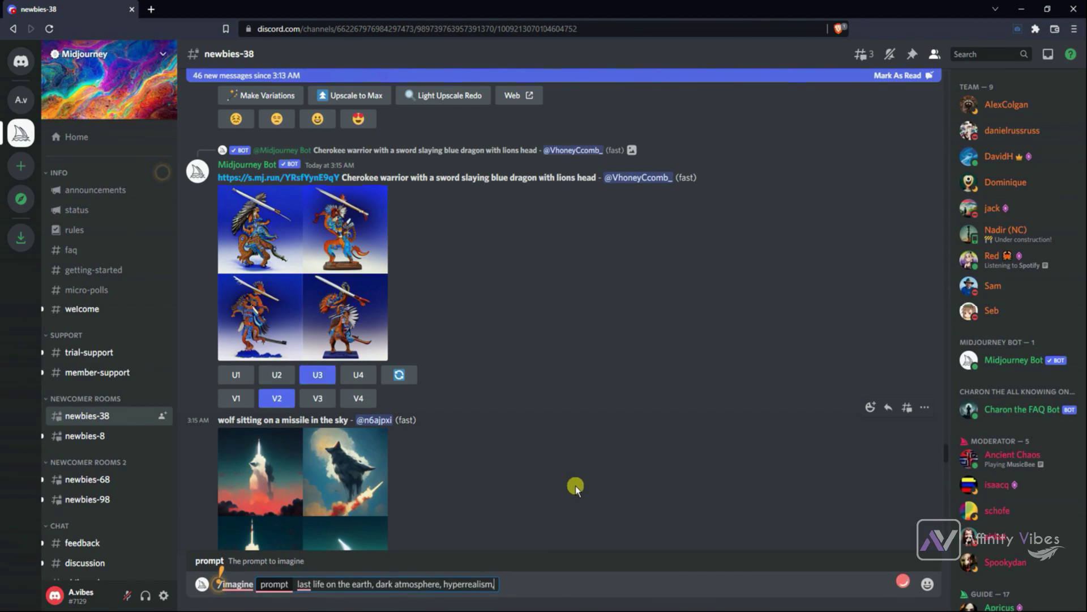
{"action": "type", "text": "h"}
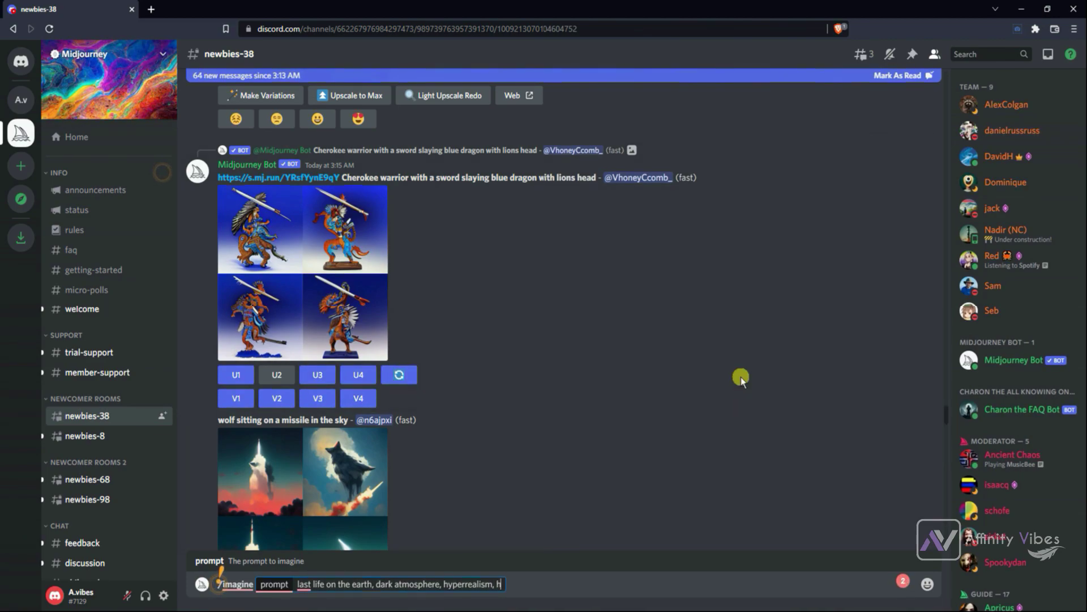
{"action": "type", "text": "ell, skulls,"}
{"action": "key", "text": "Return"}
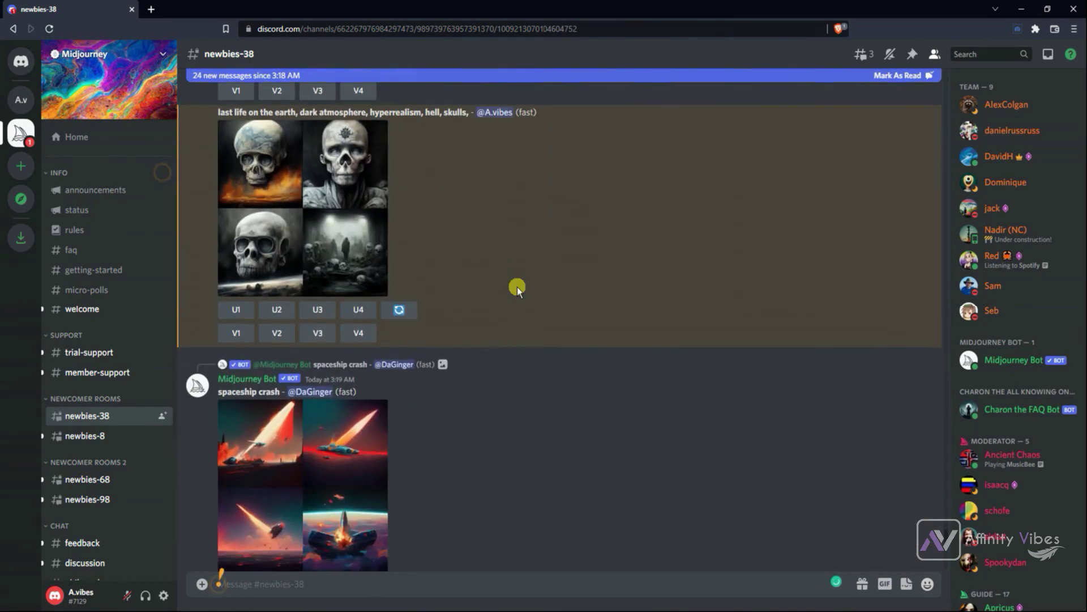
Inspect the enlarged skull image grid and request an upscale and variations of its fourth image
{"action": "left_click", "coordinate": [367, 249]}
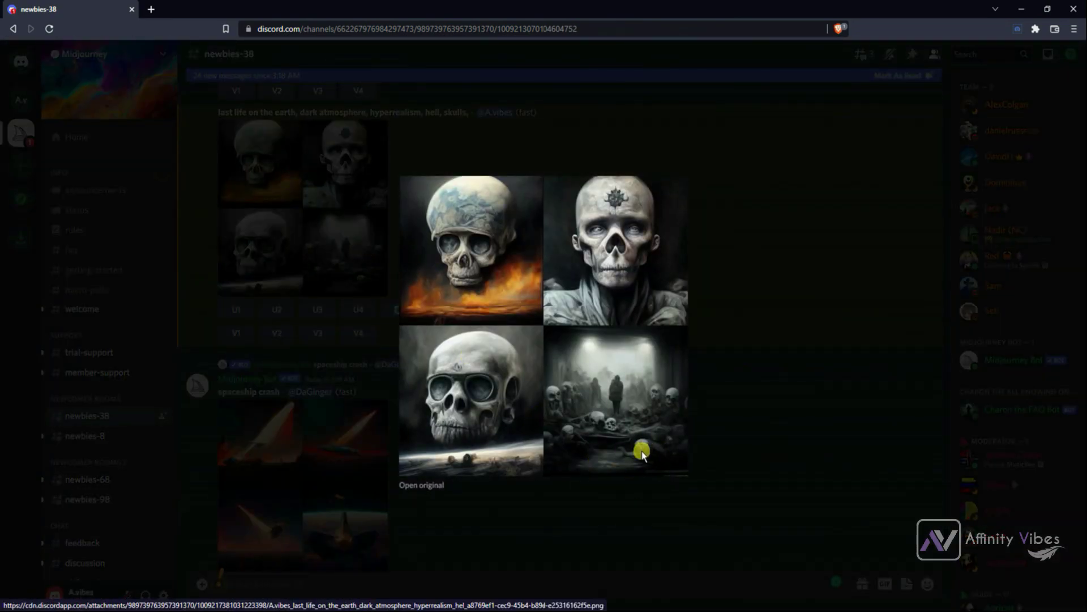
{"action": "left_click", "coordinate": [734, 399]}
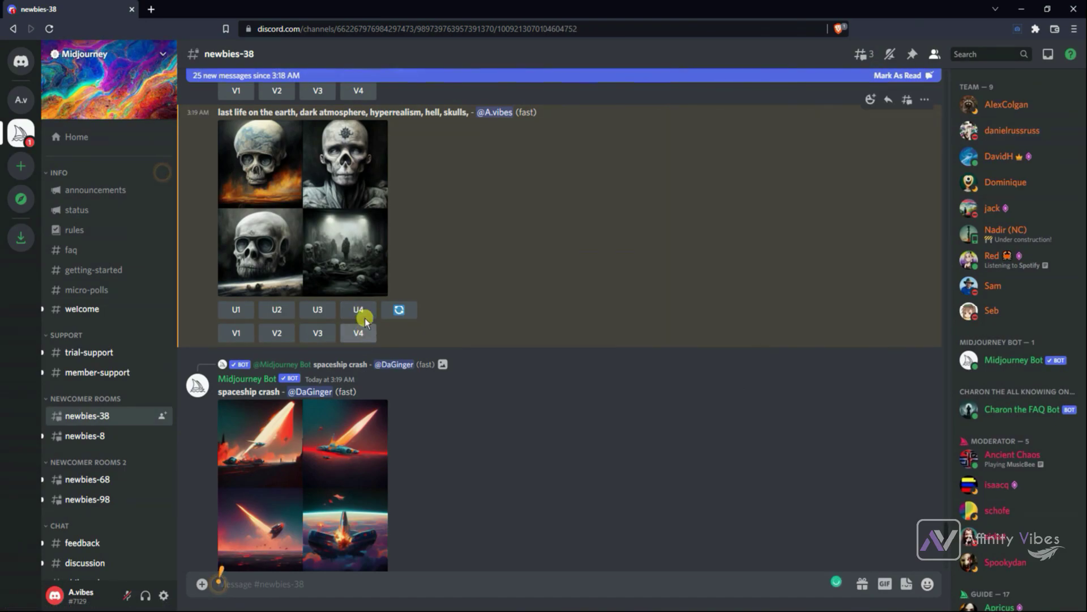
{"action": "left_click", "coordinate": [367, 337]}
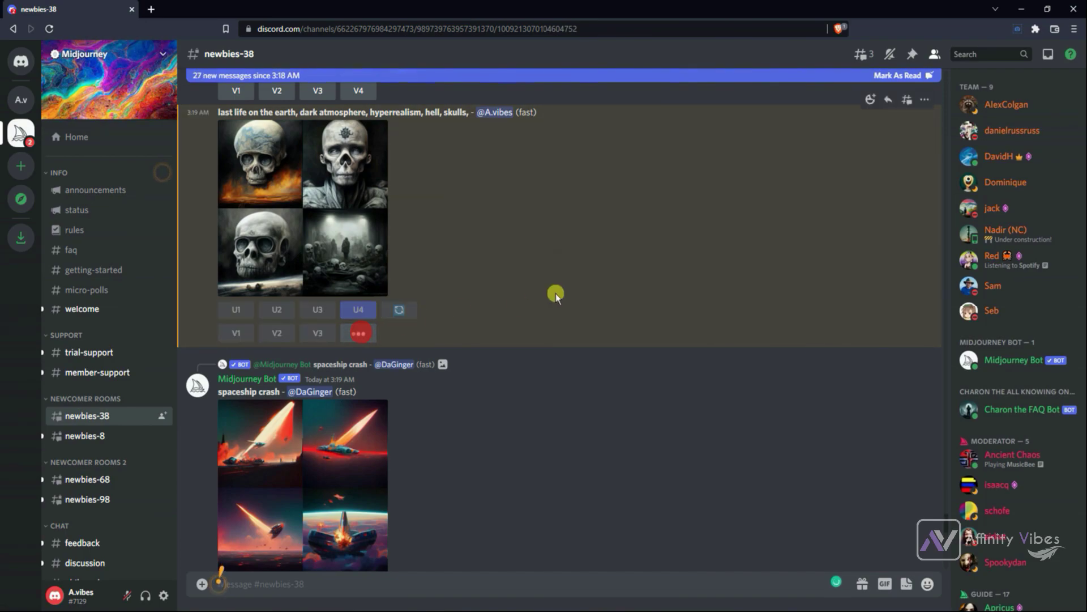
Find the bot's finished-job message in the channel and open the upscaled image of the figure among skulls
{"action": "scroll", "coordinate": [556, 291], "scroll_direction": "down", "scroll_amount": 15}
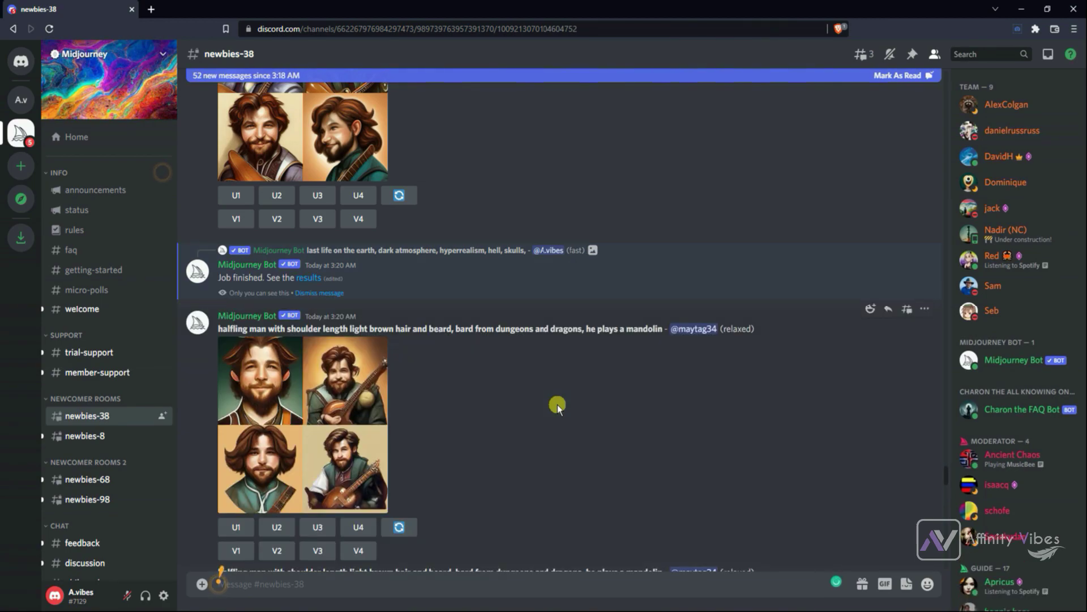
{"action": "left_click", "coordinate": [310, 277]}
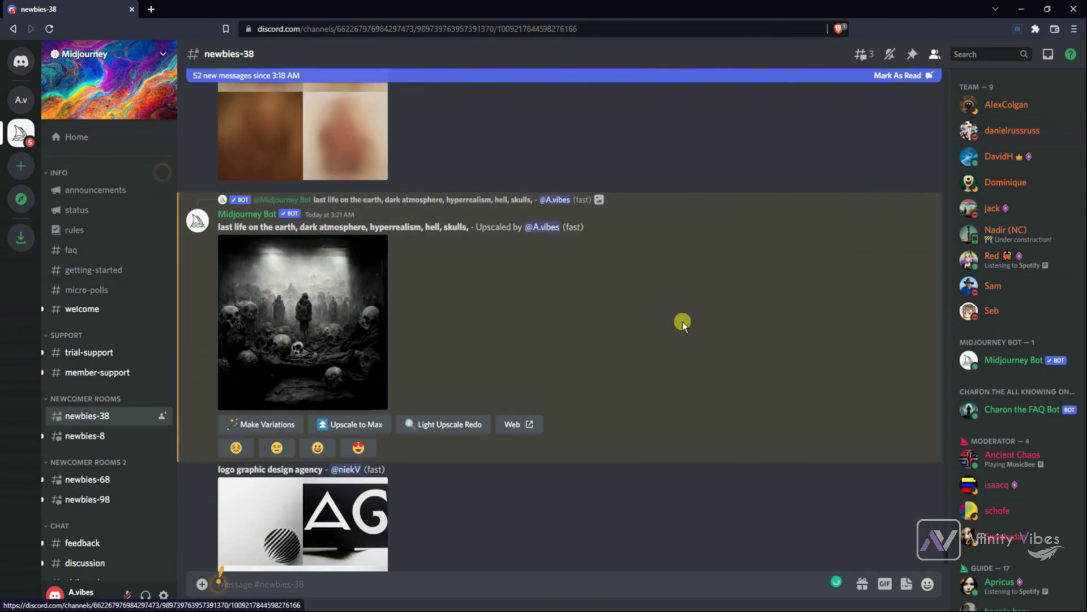
{"action": "scroll", "coordinate": [682, 321], "scroll_direction": "down", "scroll_amount": 20}
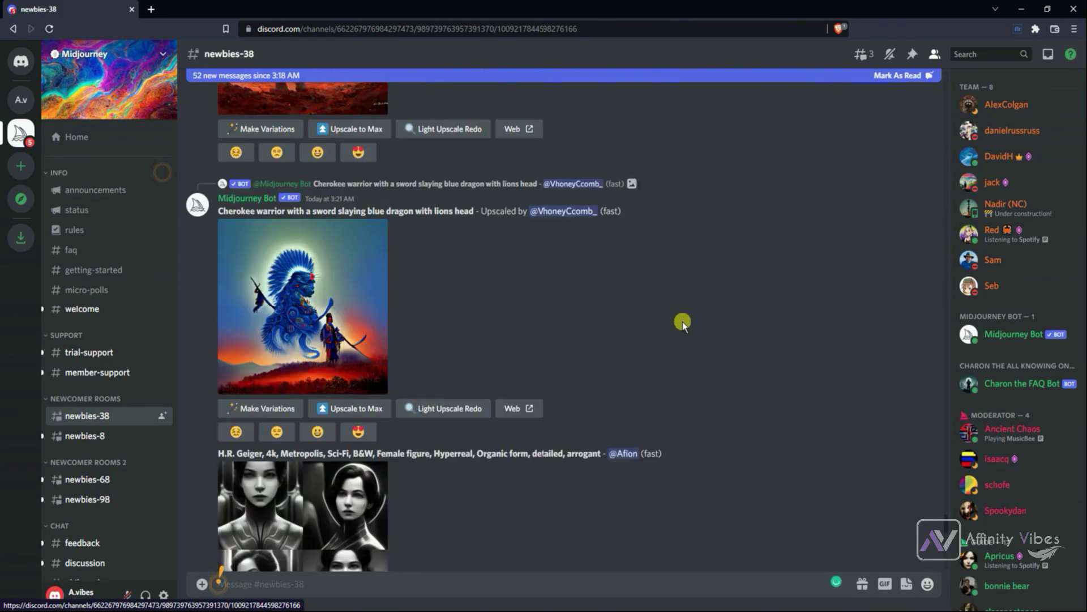
{"action": "scroll", "coordinate": [682, 321], "scroll_direction": "down", "scroll_amount": 10}
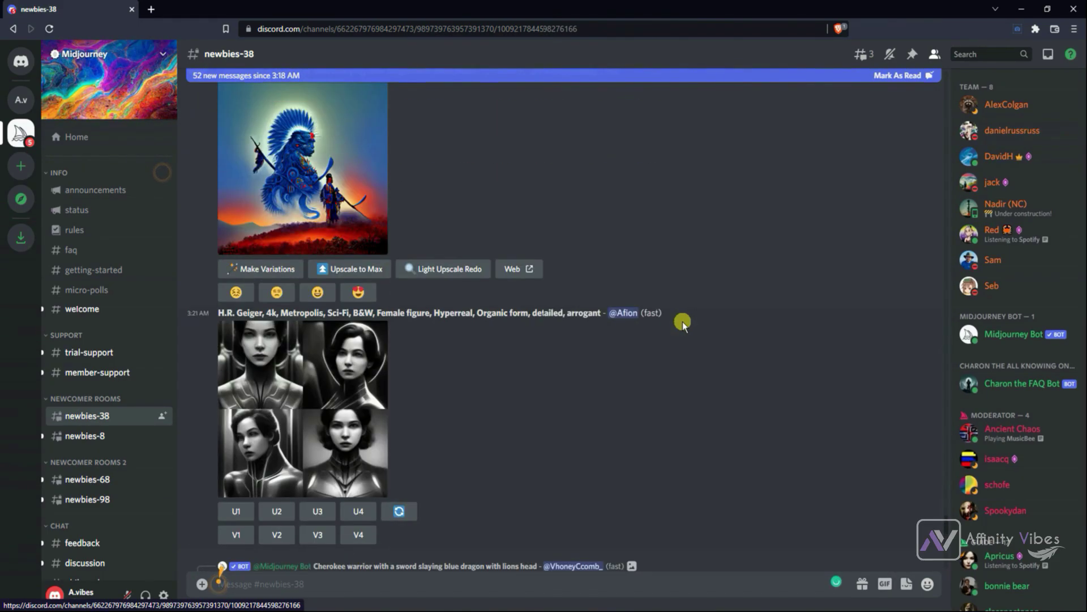
{"action": "scroll", "coordinate": [686, 321], "scroll_direction": "down", "scroll_amount": 10}
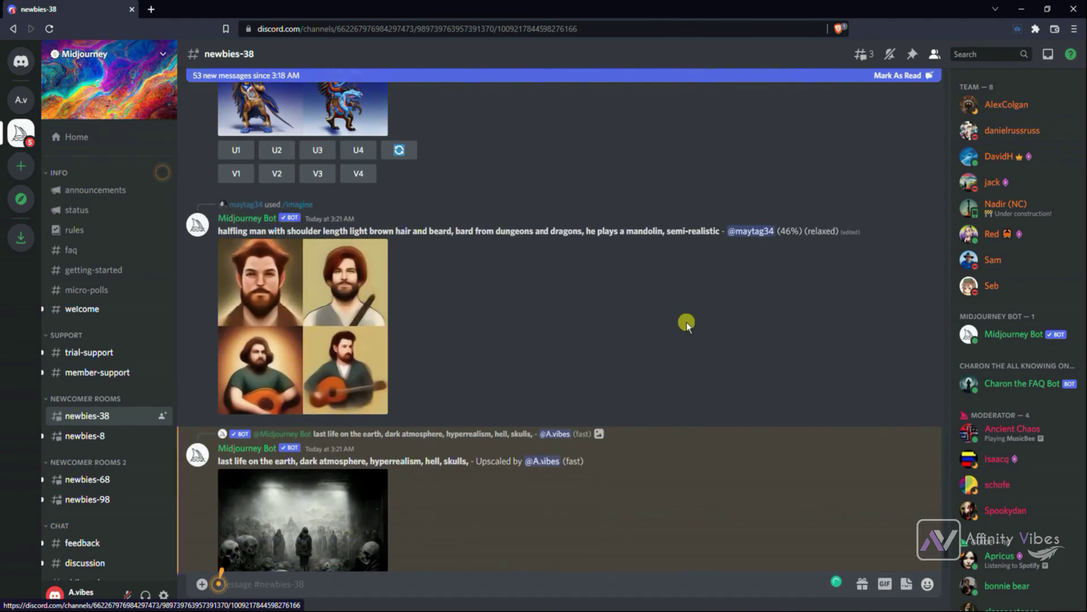
{"action": "scroll", "coordinate": [687, 323], "scroll_direction": "down", "scroll_amount": 1}
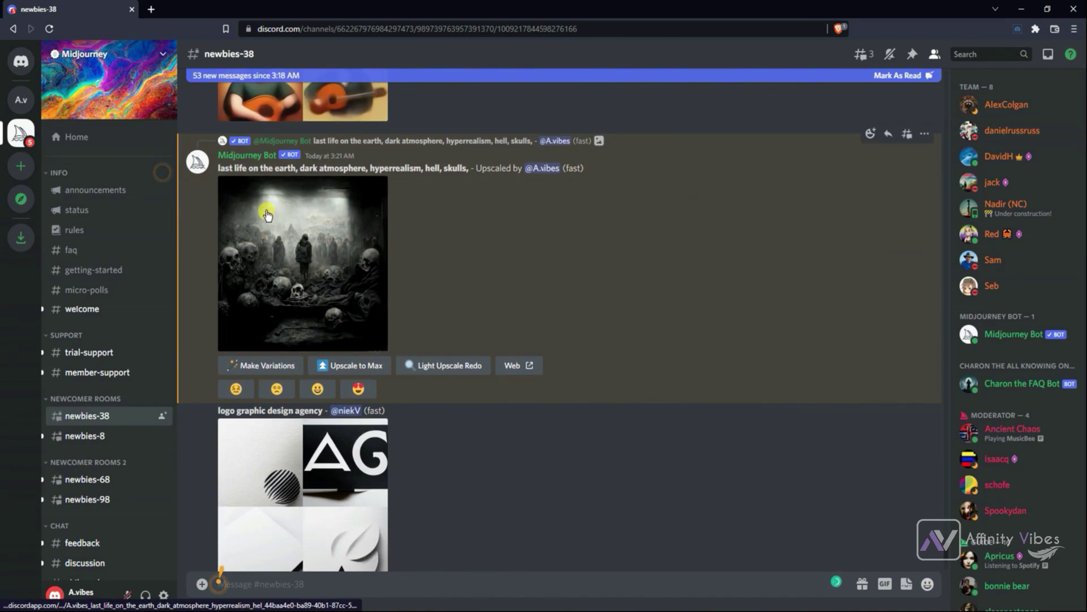
View the upscaled image of the figure among skulls enlarged, and request Upscale to Max for it
{"action": "left_click", "coordinate": [336, 273]}
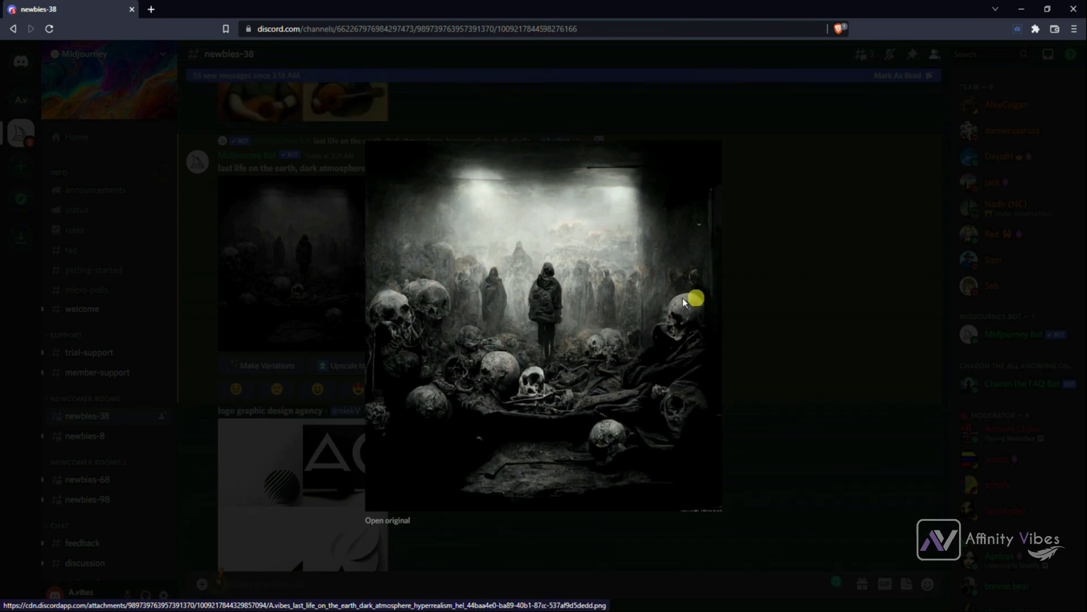
{"action": "left_click", "coordinate": [821, 298]}
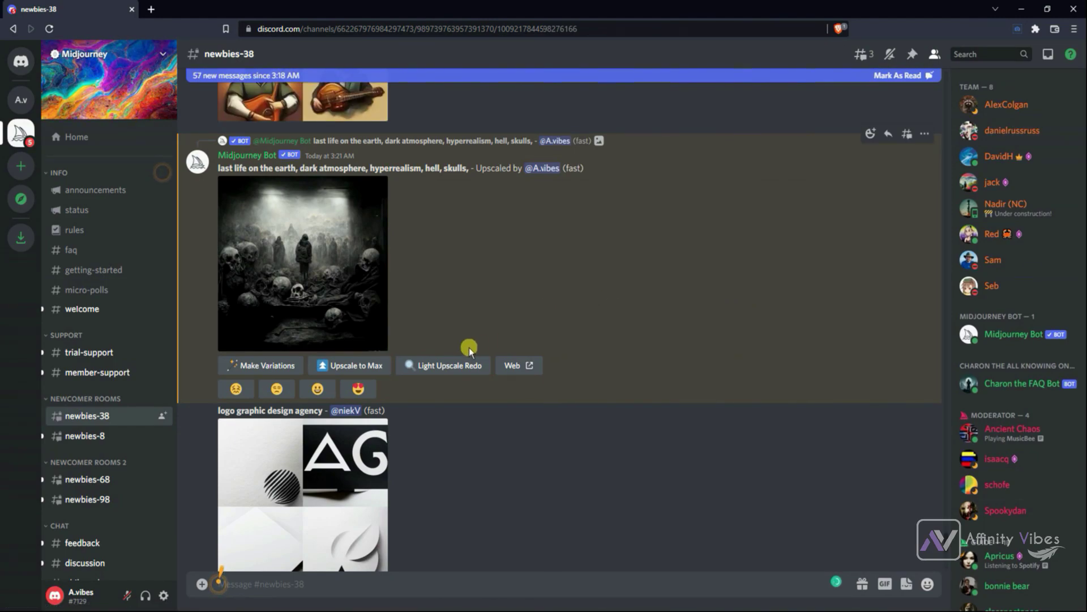
{"action": "left_click", "coordinate": [371, 366]}
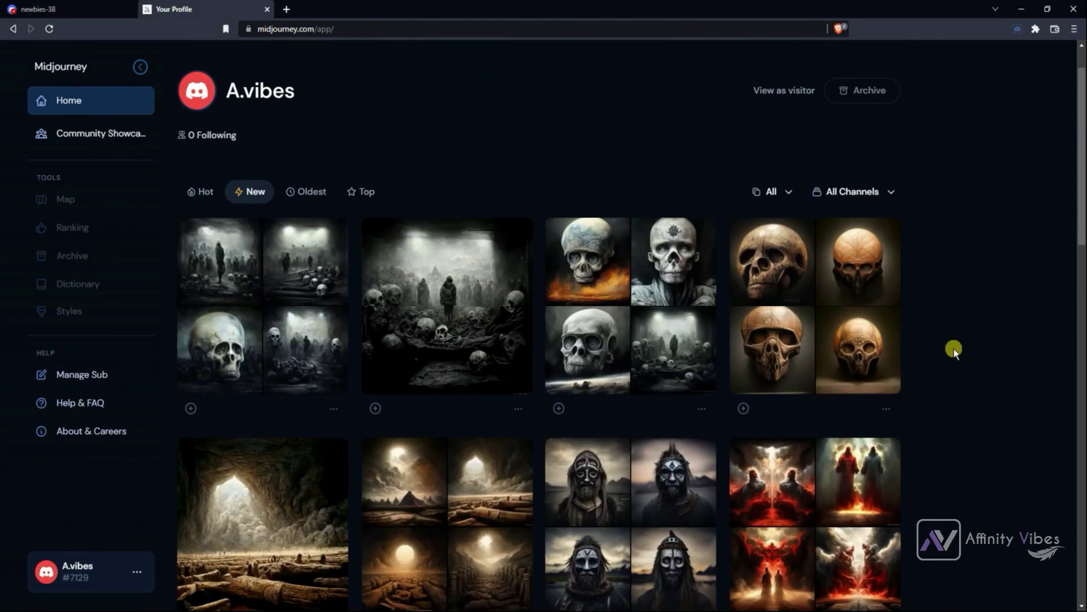
From the Midjourney website's Home page, save the upscaled image of the figure among skulls as a PNG in Downloads
{"action": "scroll", "coordinate": [953, 346], "scroll_direction": "down", "scroll_amount": 1}
{"action": "left_click", "coordinate": [486, 199]}
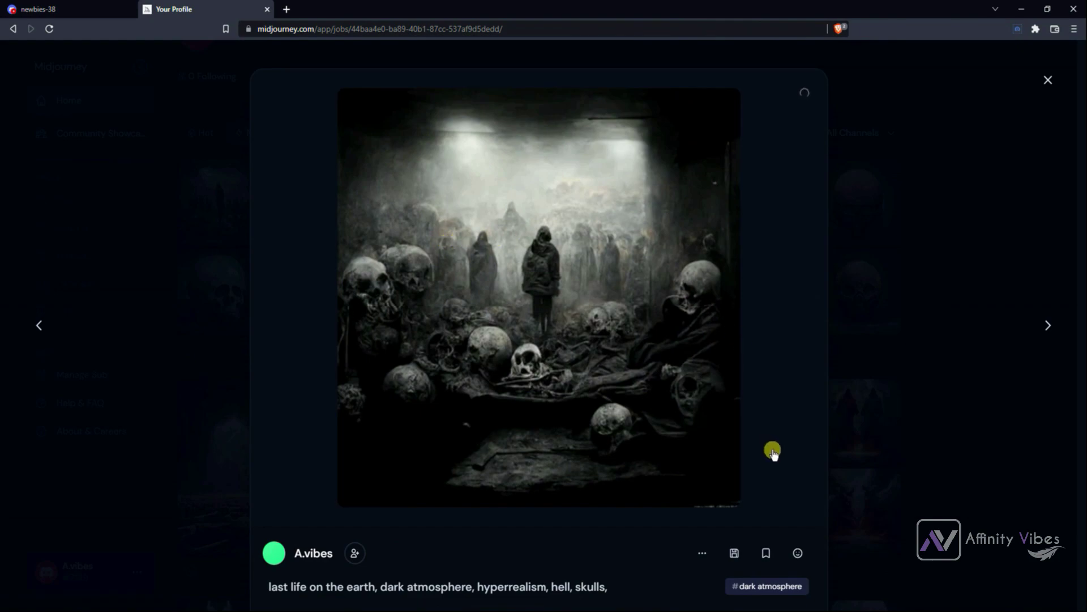
{"action": "left_click", "coordinate": [734, 553]}
{"action": "left_click", "coordinate": [459, 299]}
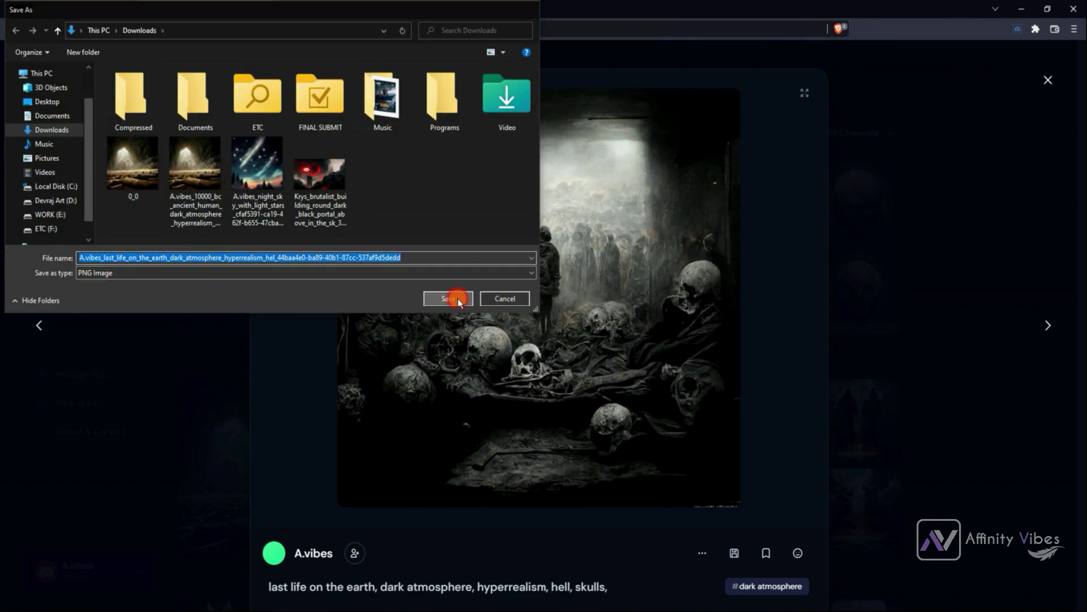
{"action": "left_click", "coordinate": [1049, 79]}
Browse the account's own images, then open the upscaled "10000 bc, ancient human" cave image and its parent grid
{"action": "scroll", "coordinate": [1004, 359], "scroll_direction": "down", "scroll_amount": 2}
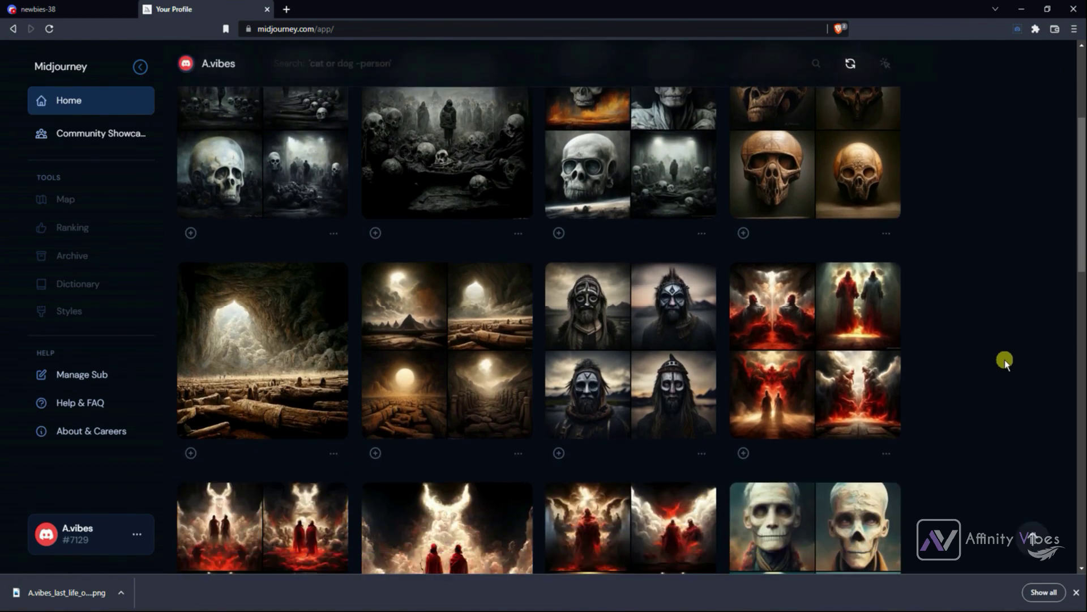
{"action": "scroll", "coordinate": [977, 347], "scroll_direction": "down", "scroll_amount": 3}
{"action": "scroll", "coordinate": [976, 348], "scroll_direction": "up", "scroll_amount": 4}
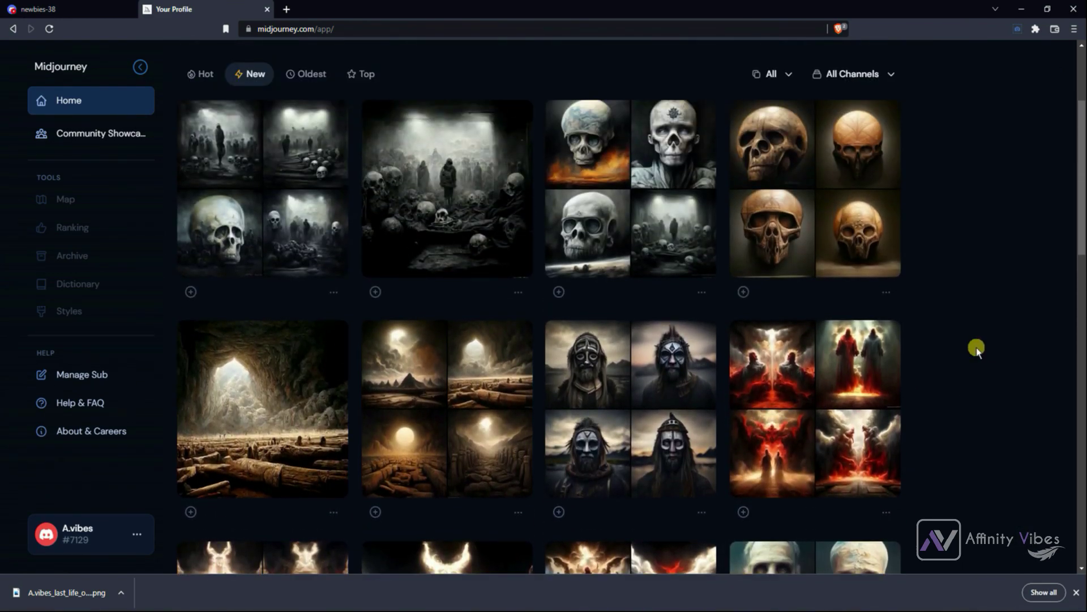
{"action": "scroll", "coordinate": [976, 347], "scroll_direction": "up", "scroll_amount": 1}
{"action": "scroll", "coordinate": [942, 346], "scroll_direction": "down", "scroll_amount": 2}
{"action": "left_click", "coordinate": [286, 342]}
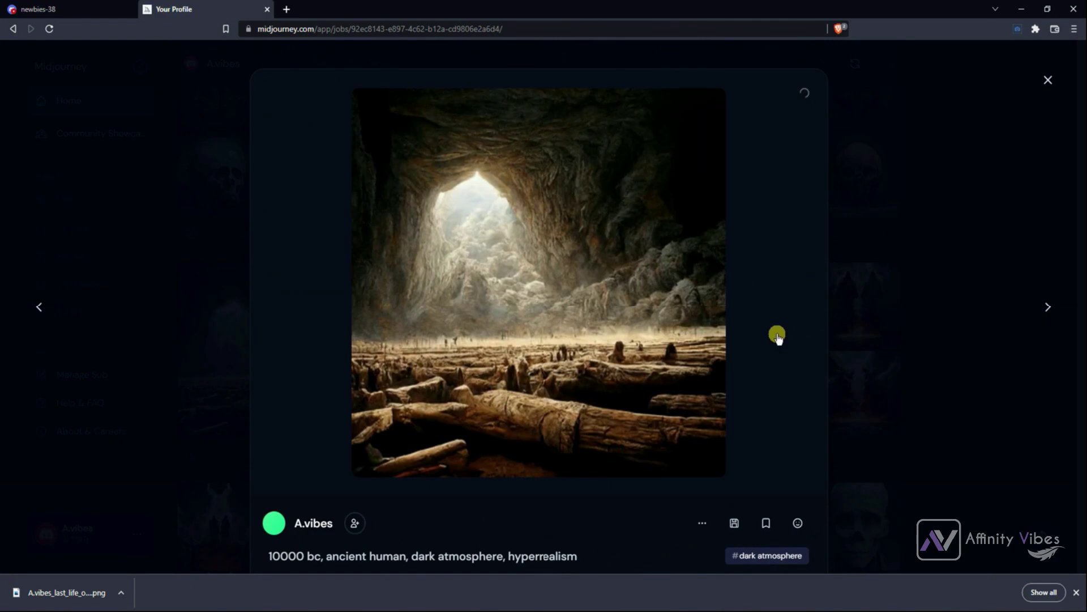
{"action": "scroll", "coordinate": [777, 335], "scroll_direction": "down", "scroll_amount": 4}
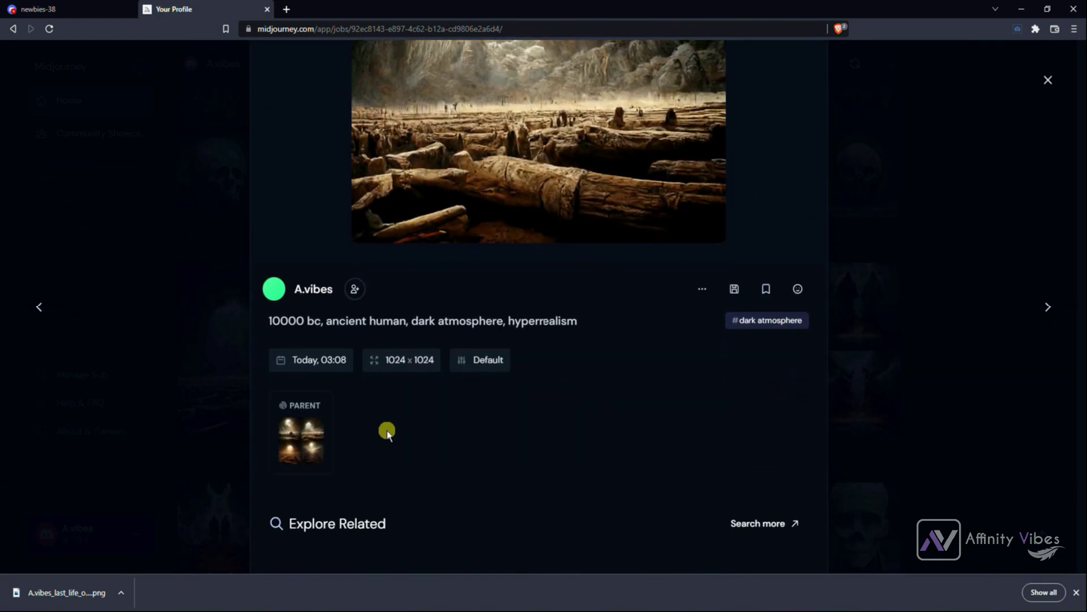
{"action": "left_click", "coordinate": [322, 434]}
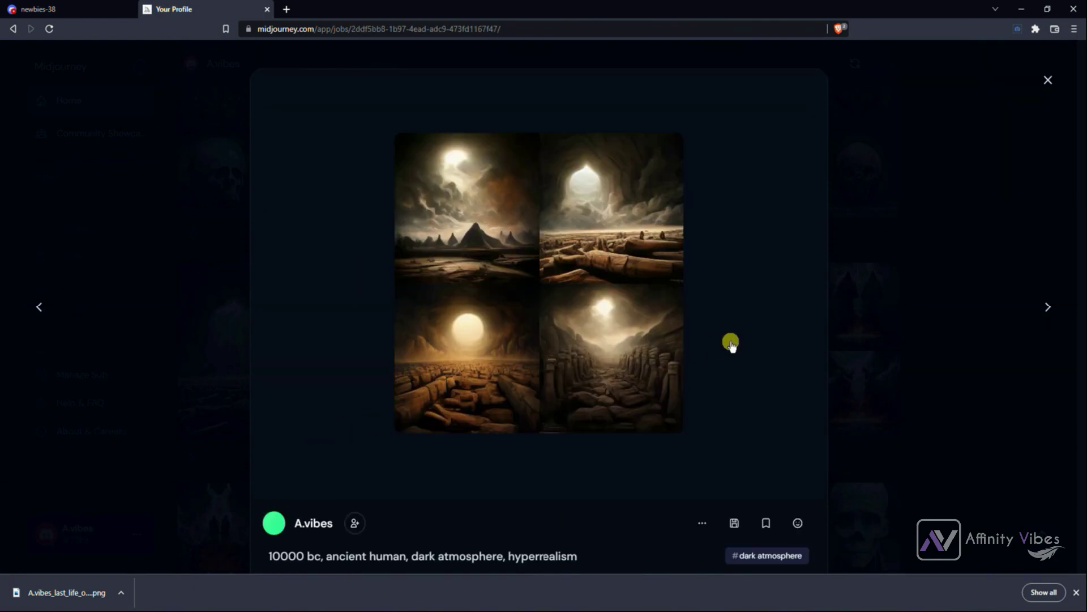